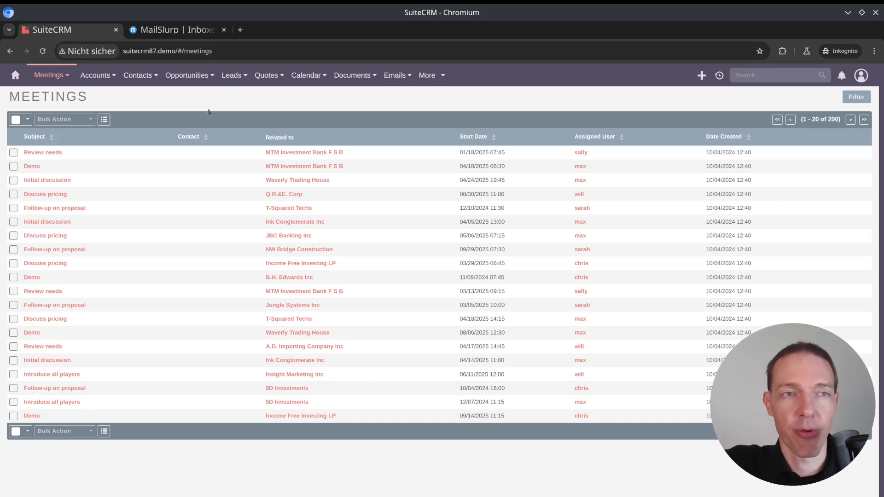
# Open the B.H. Edwards Inc - 1000 units opportunity and go to its linked contact from A.D. Importing Company Inc
pyautogui.moveTo(191, 81)
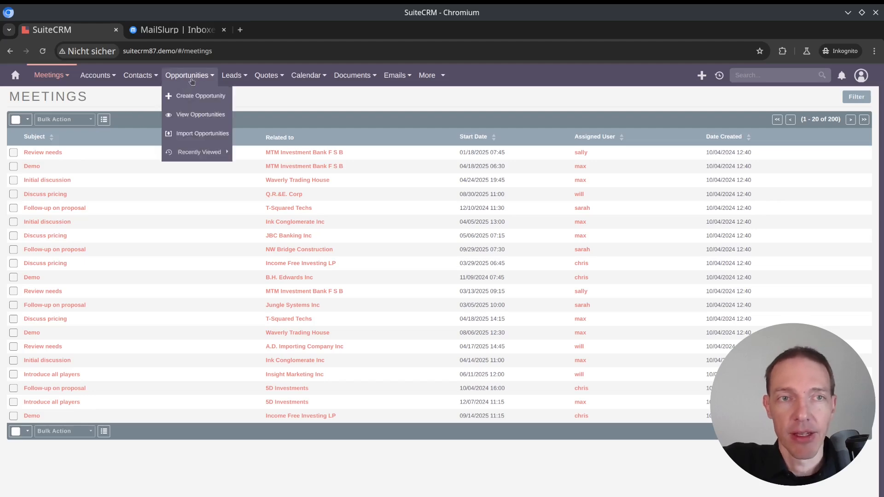
pyautogui.click(189, 114)
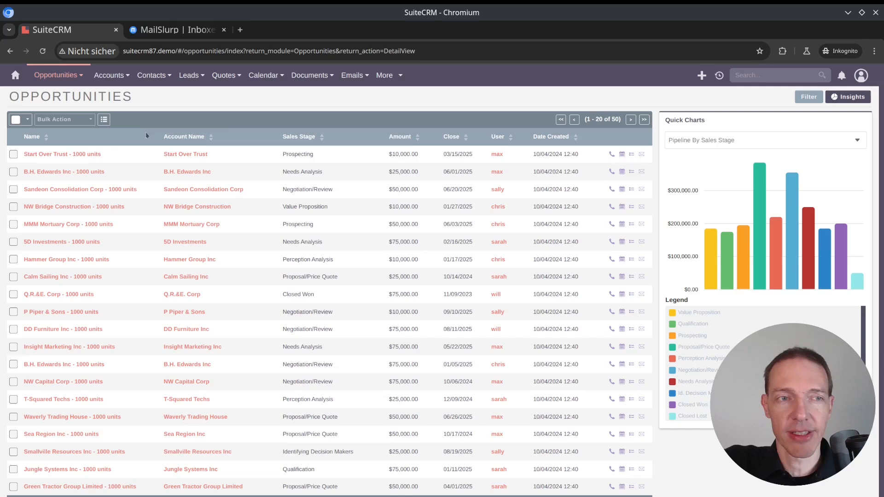
pyautogui.click(61, 172)
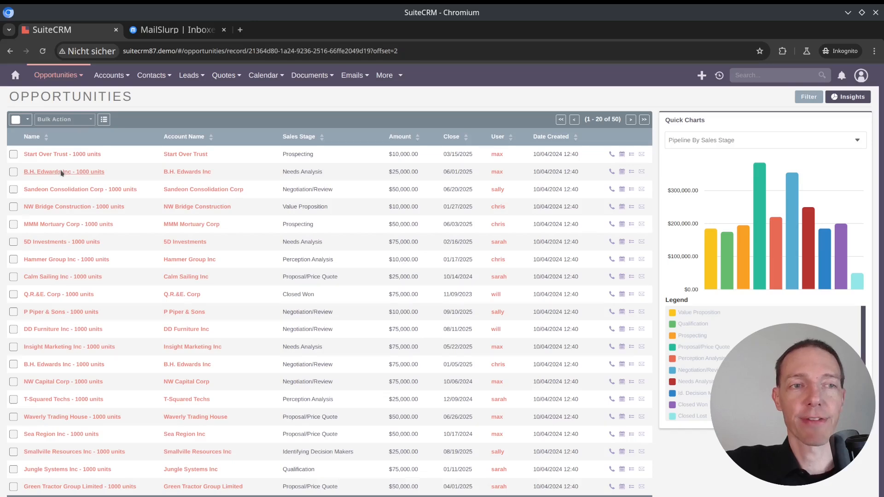
pyautogui.scroll(-10, 265, 196)
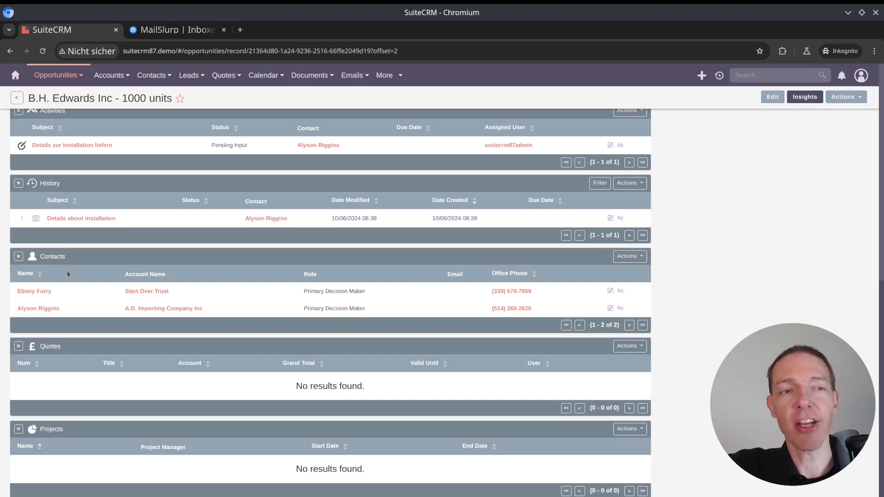
pyautogui.click(32, 311)
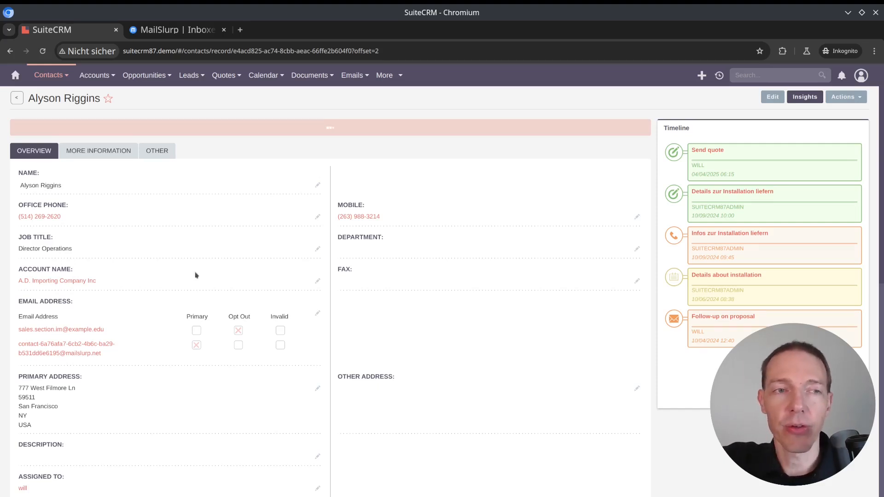
# Start scheduling a new meeting from the Activities section of the contact's record
pyautogui.scroll(-6, 195, 275)
pyautogui.scroll(-4, 208, 277)
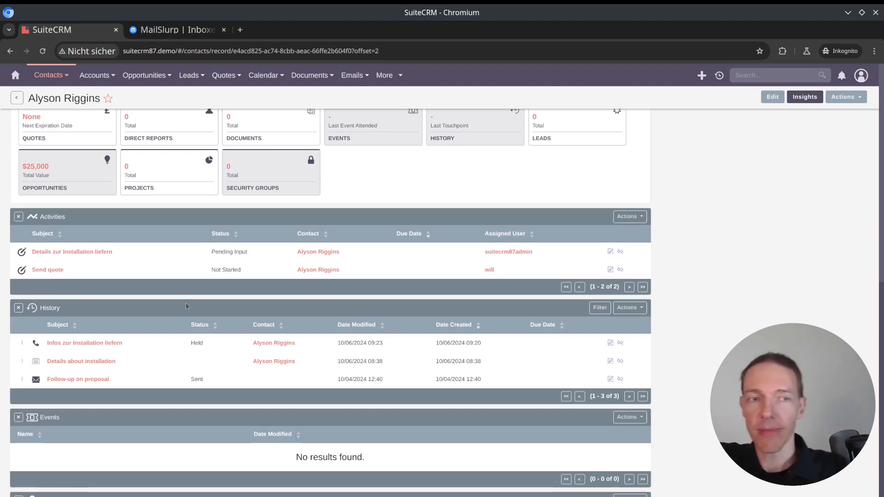
pyautogui.scroll(7, 410, 288)
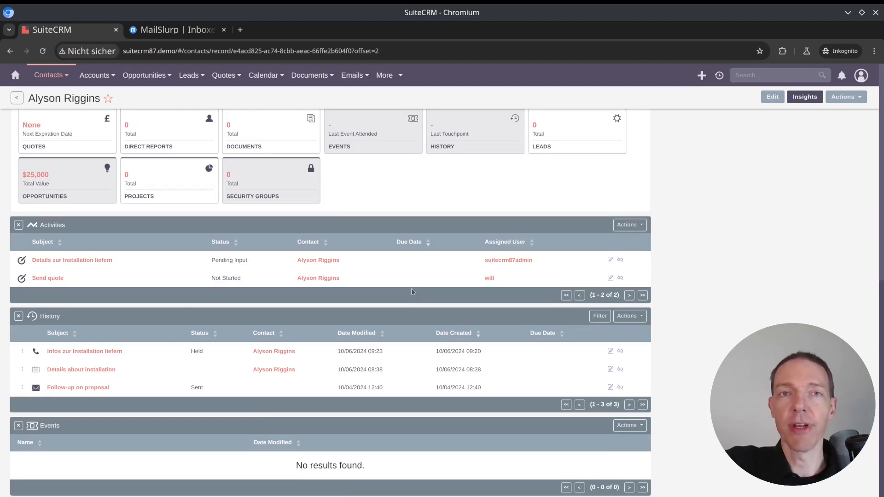
pyautogui.scroll(4, 395, 298)
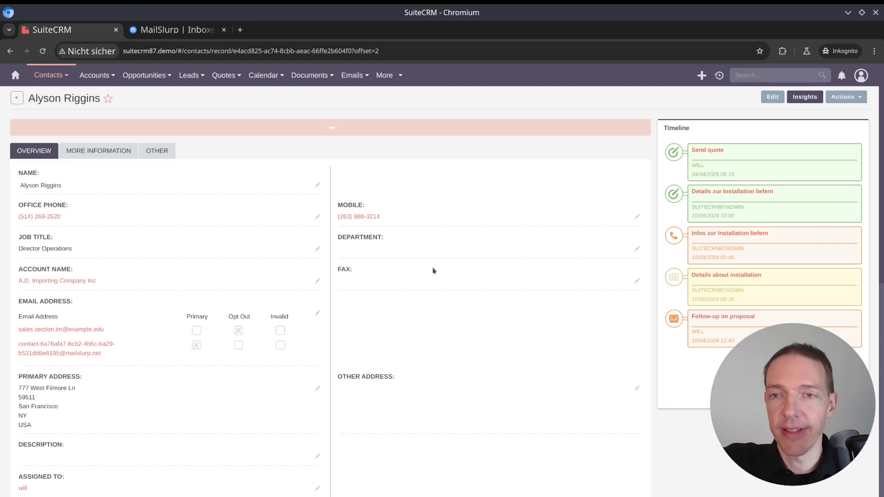
pyautogui.scroll(-10, 435, 271)
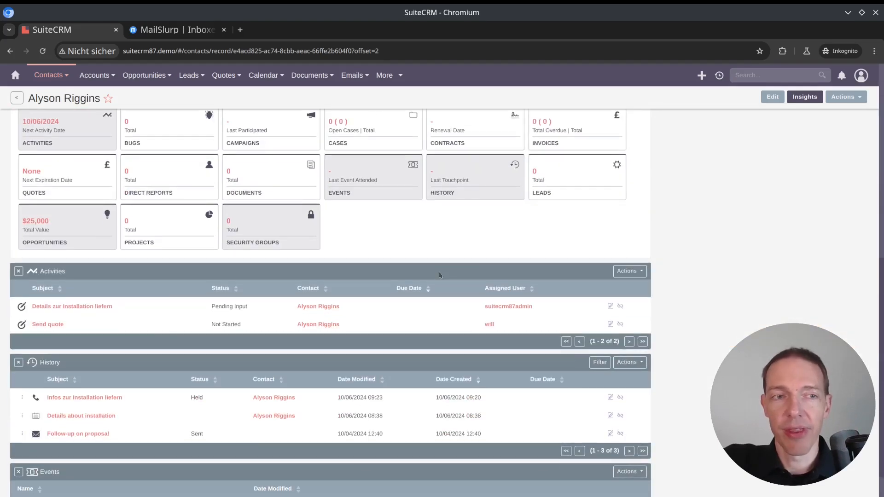
pyautogui.scroll(-1, 442, 266)
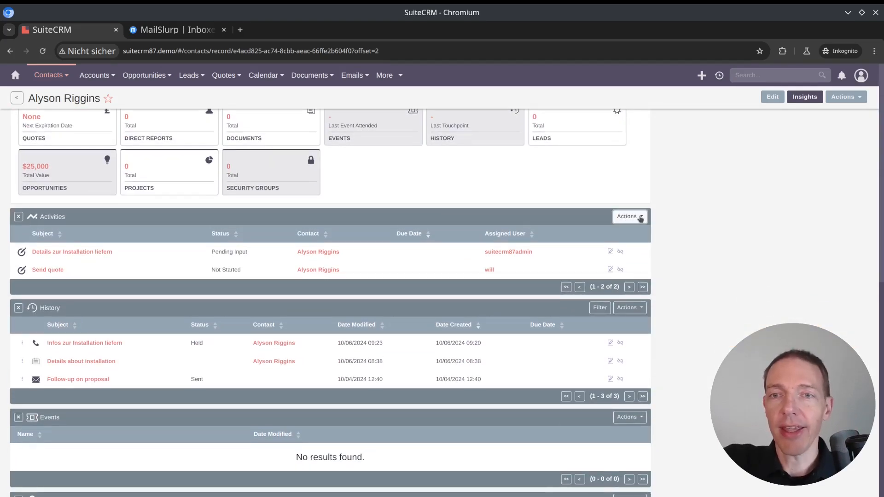
pyautogui.click(639, 217)
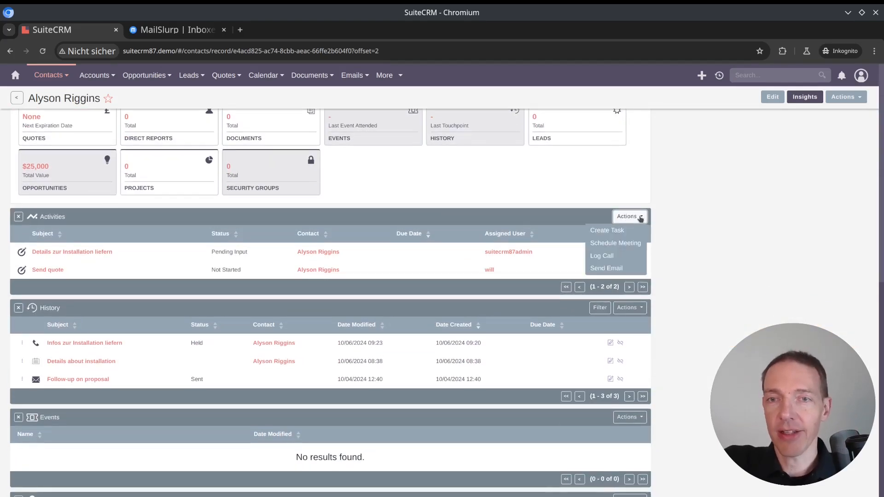
pyautogui.click(628, 247)
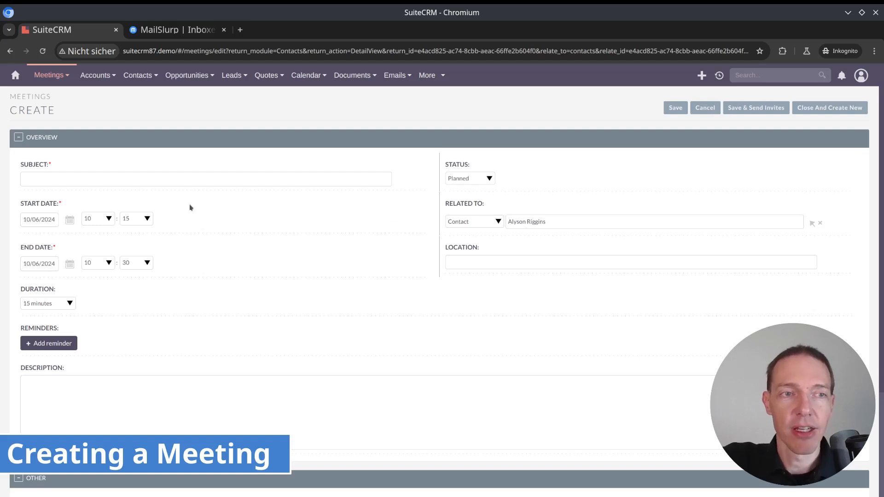
# Enter "Installation planning" as the subject of the new meeting
pyautogui.click(63, 178)
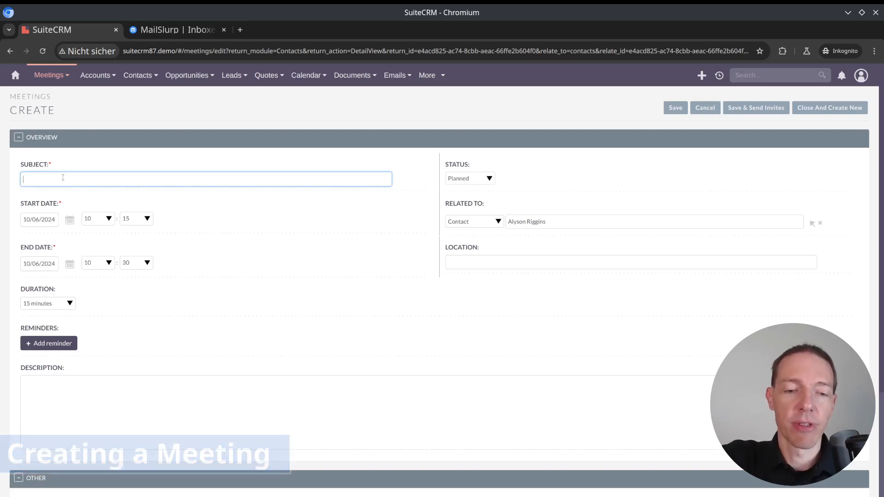
pyautogui.write('Install')
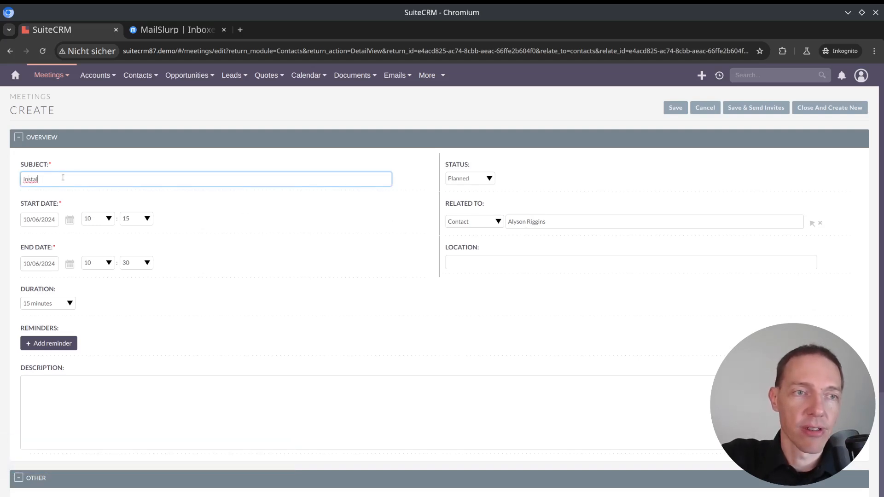
pyautogui.write('ation planning')
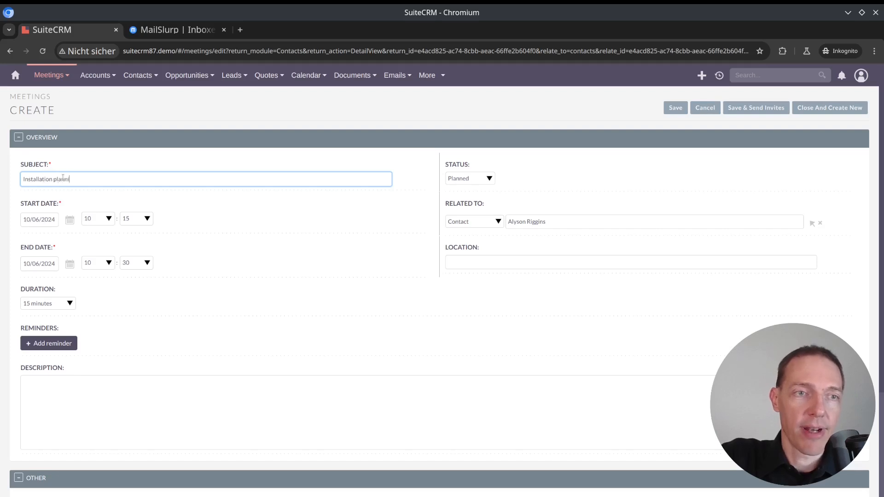
# Examine the available meeting statuses and the record types the meeting can be related to
pyautogui.click(456, 178)
pyautogui.click(456, 179)
pyautogui.click(526, 183)
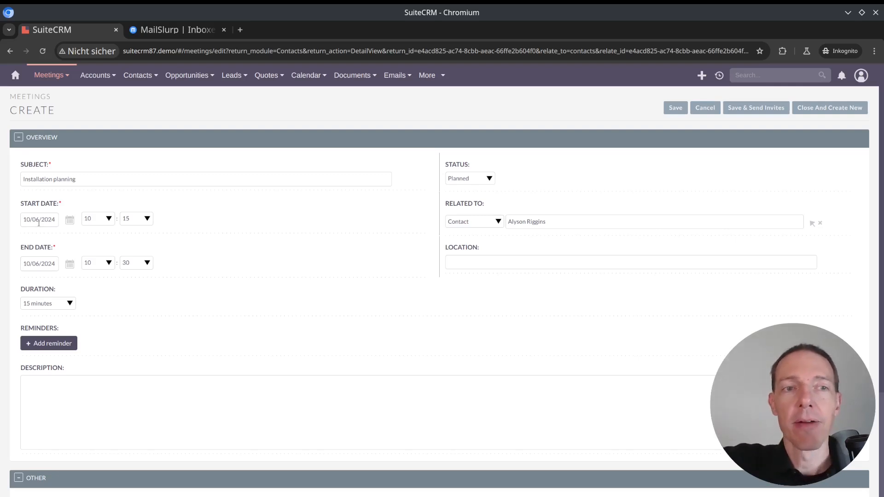
pyautogui.click(489, 226)
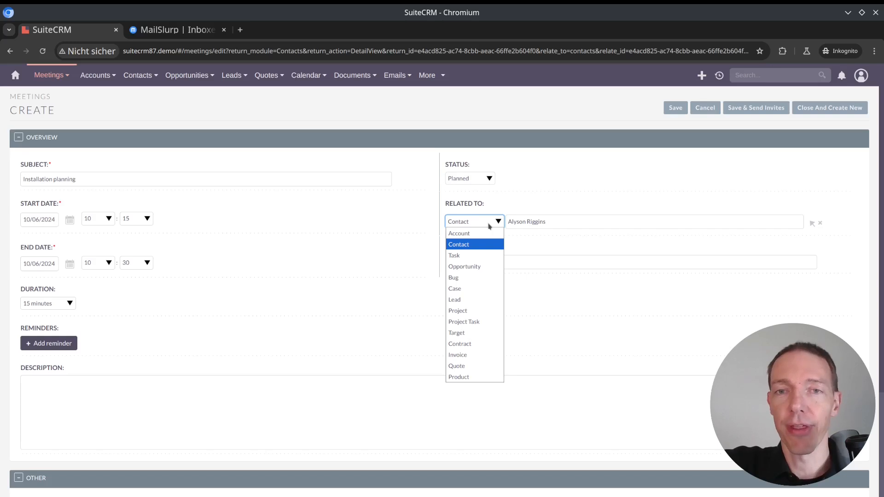
pyautogui.click(489, 225)
pyautogui.click(582, 222)
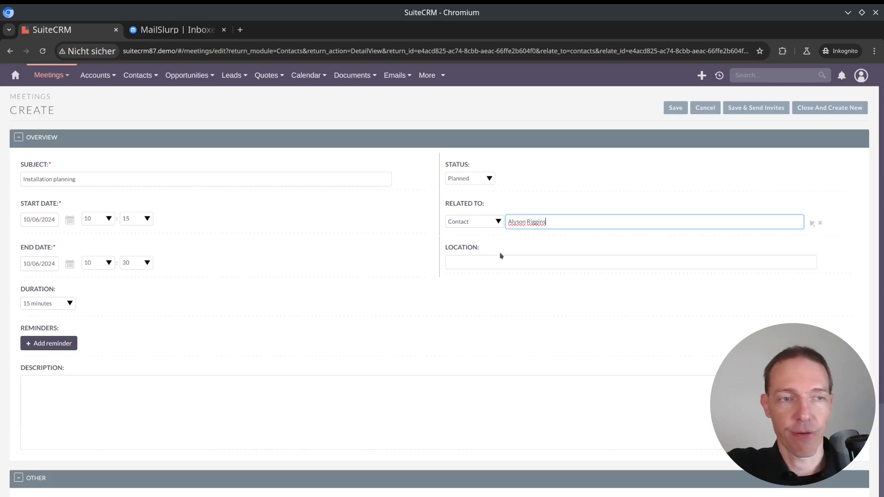
# Set the meeting's duration to 30 minutes and its location to "Factory 3"
pyautogui.click(67, 304)
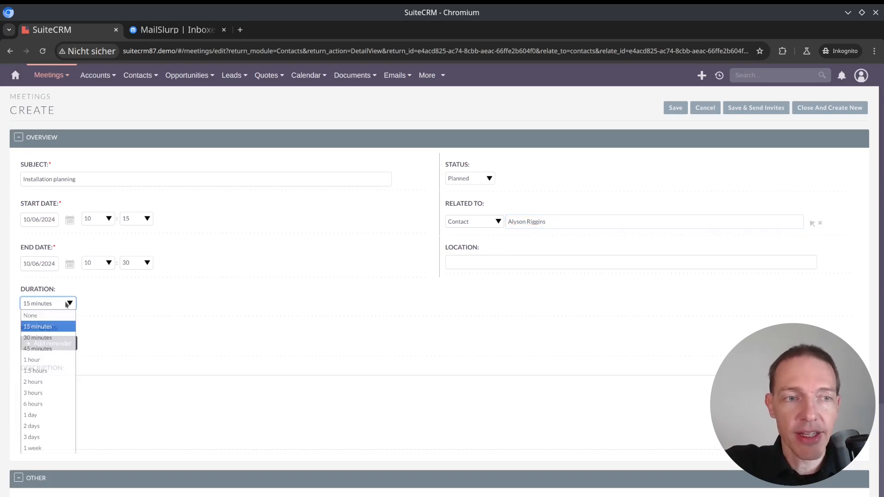
pyautogui.click(64, 337)
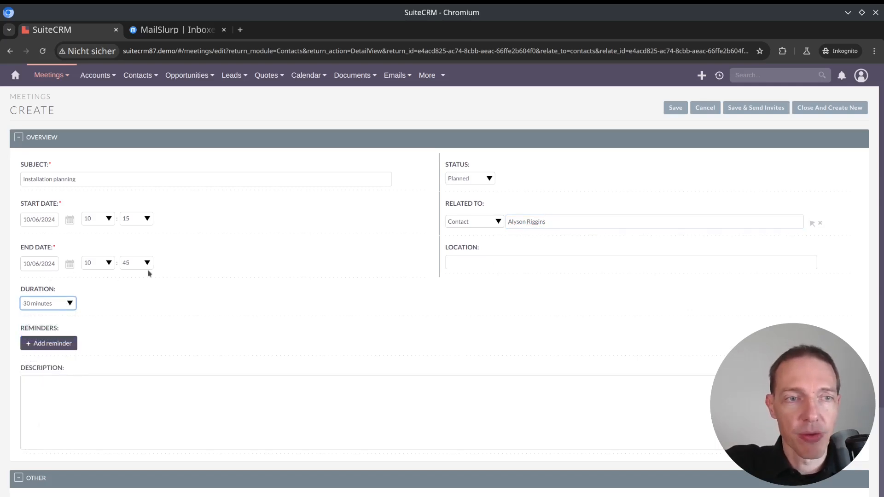
pyautogui.click(515, 261)
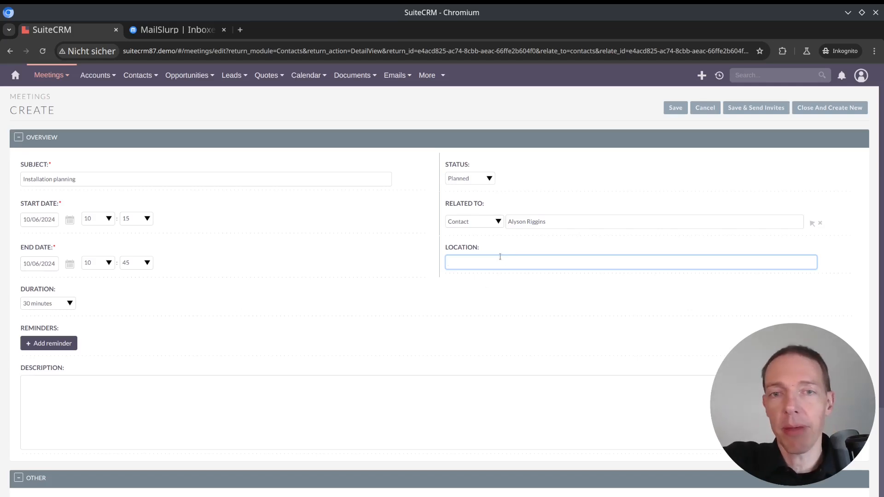
pyautogui.write('Factory 3')
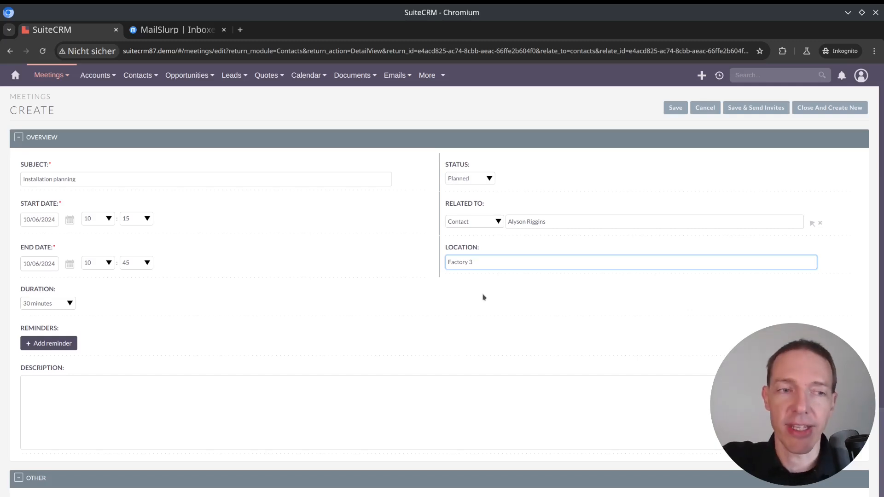
# Add a reminder to the meeting with the popup option enabled at 1 minute prior
pyautogui.scroll(-3, 410, 276)
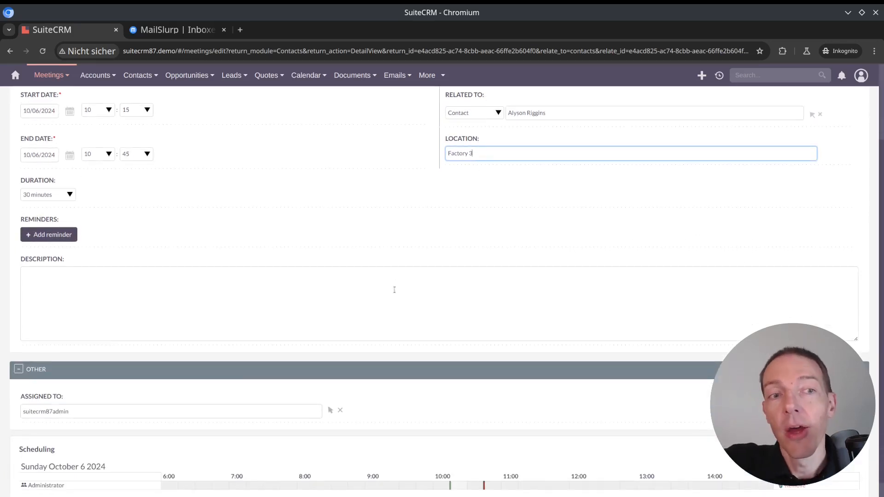
pyautogui.click(61, 235)
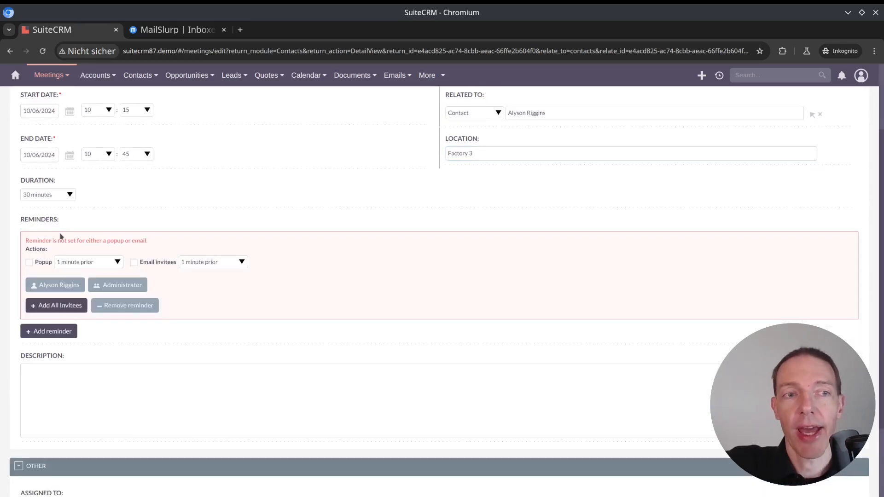
pyautogui.click(29, 263)
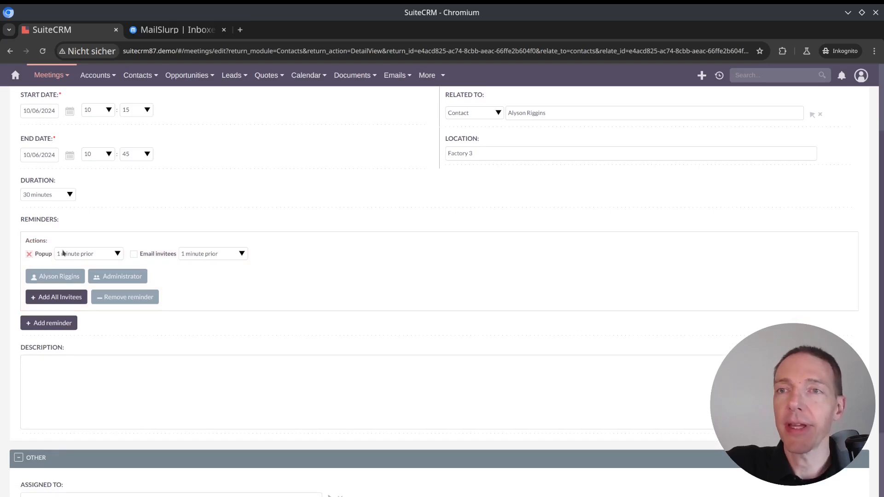
# Add a second reminder that emails the invitees 2 hours prior to the meeting
pyautogui.scroll(1, 63, 252)
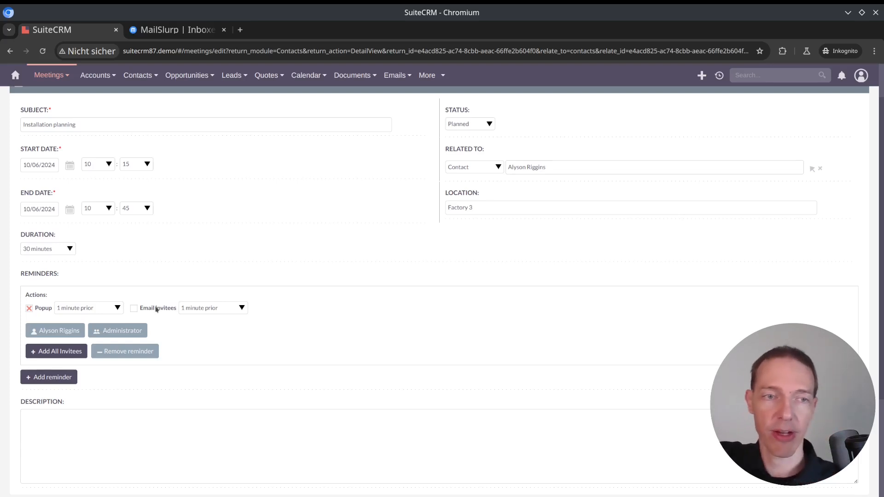
pyautogui.click(57, 377)
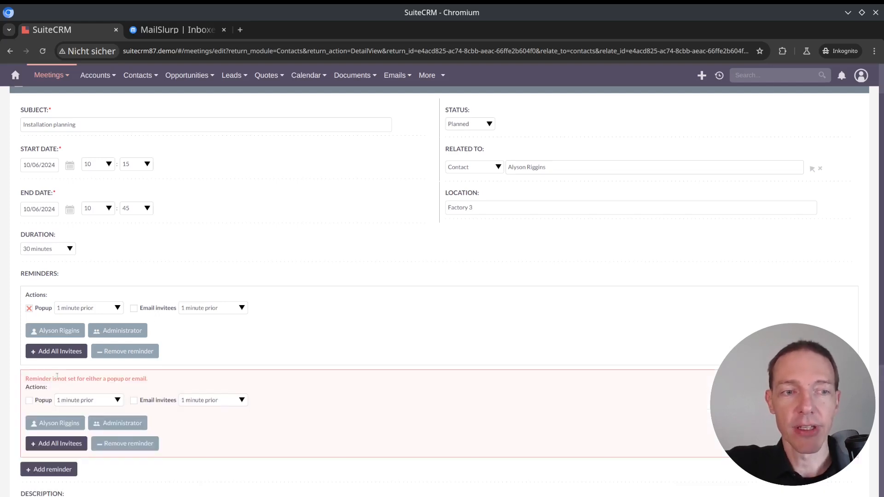
pyautogui.click(134, 401)
pyautogui.click(224, 396)
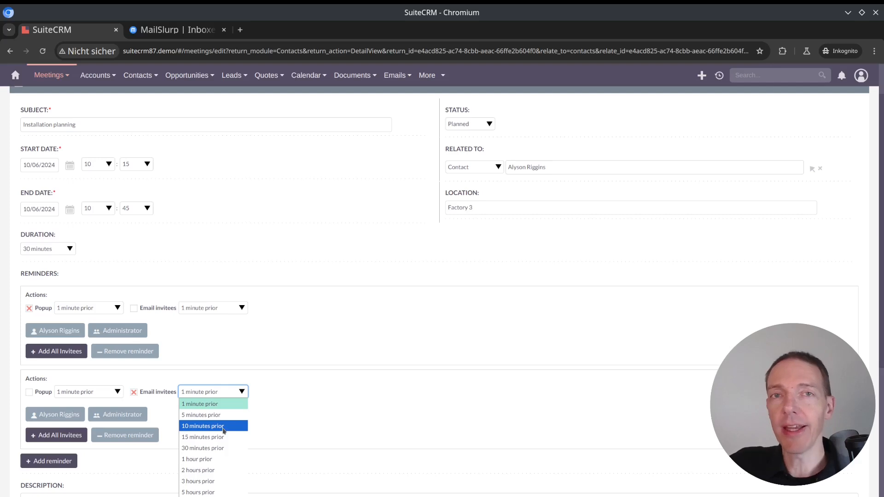
pyautogui.click(224, 470)
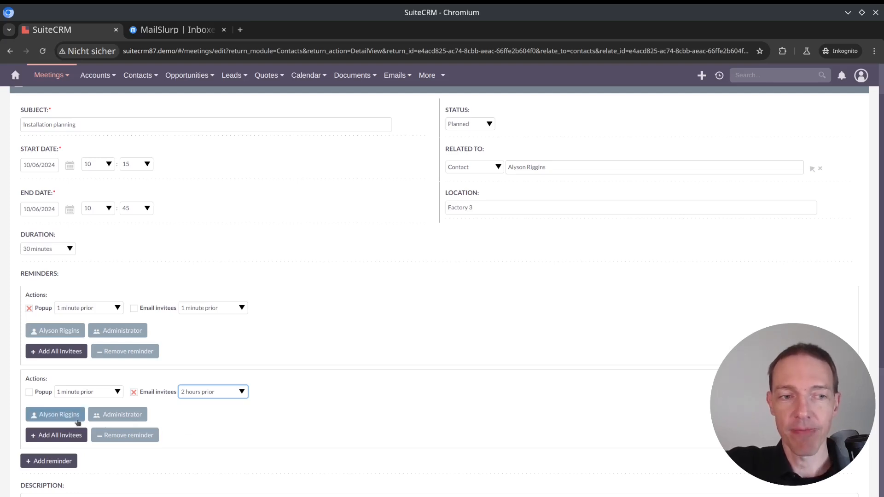
# Add a third reminder that emails the invitees 1 day prior to the meeting
pyautogui.click(67, 463)
pyautogui.scroll(-2, 140, 460)
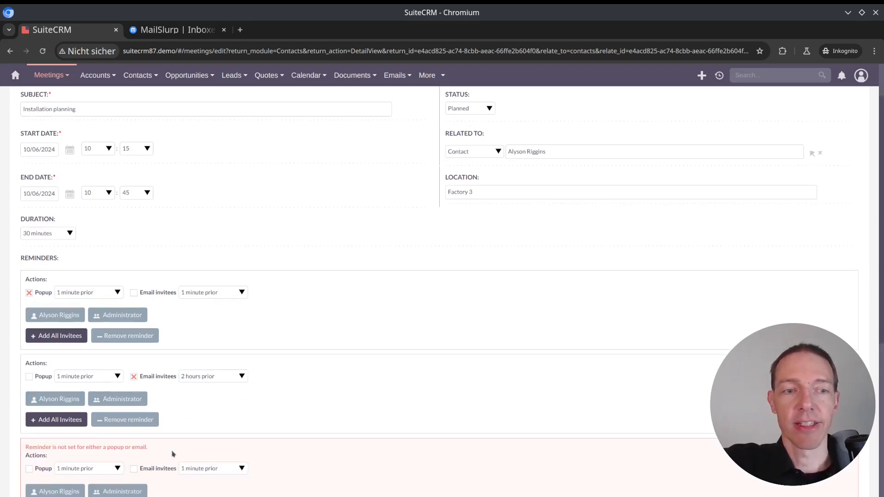
pyautogui.click(135, 430)
pyautogui.click(205, 423)
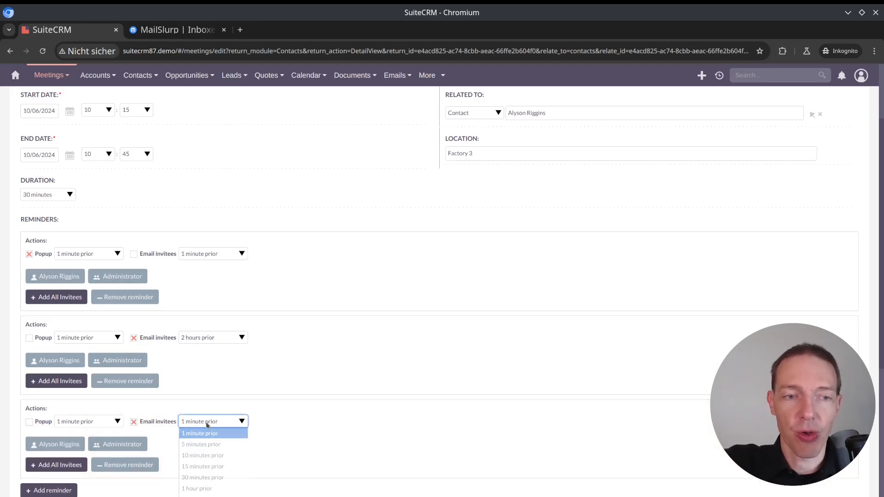
pyautogui.click(205, 496)
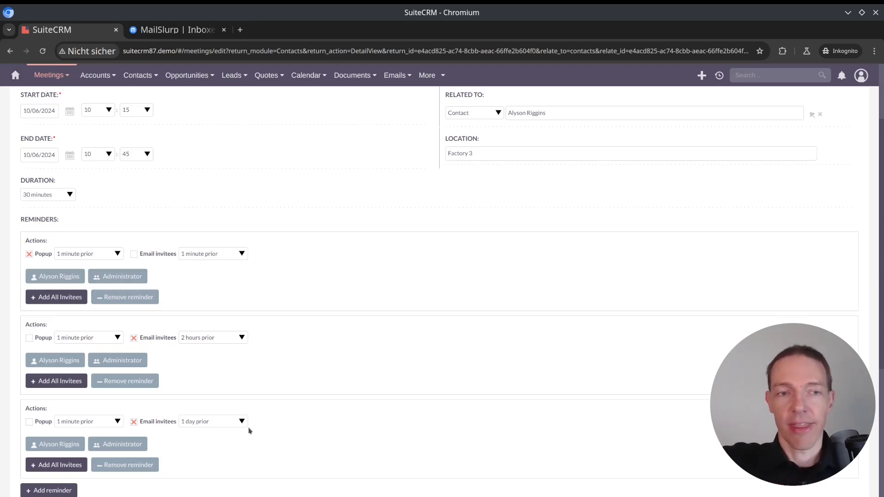
# Search for people to add as meeting invitees by entering a partial first name
pyautogui.scroll(-3, 260, 405)
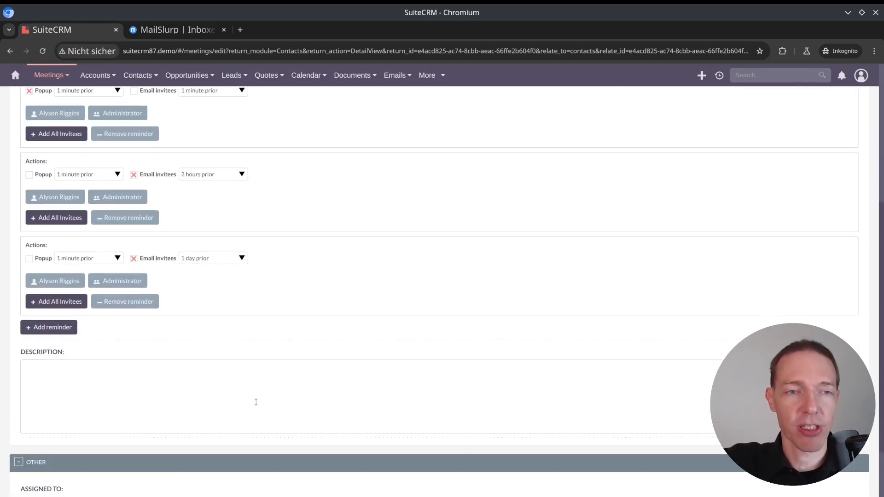
pyautogui.scroll(-3, 256, 402)
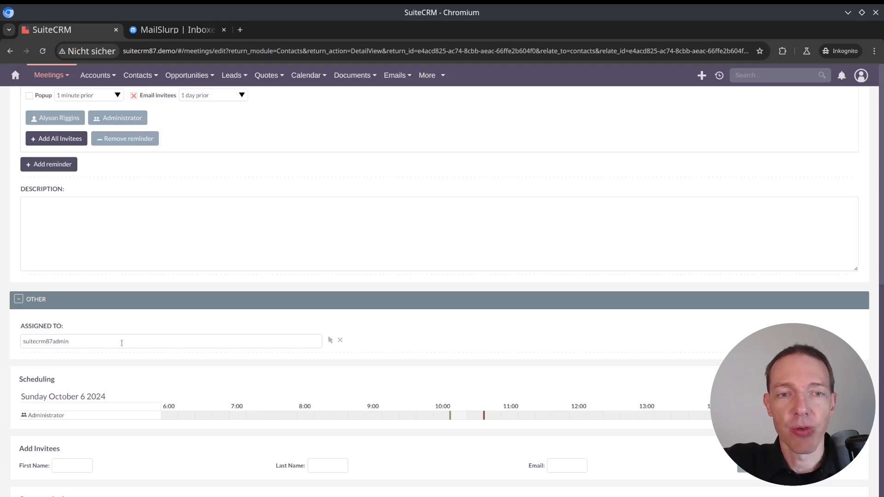
pyautogui.scroll(-1, 117, 355)
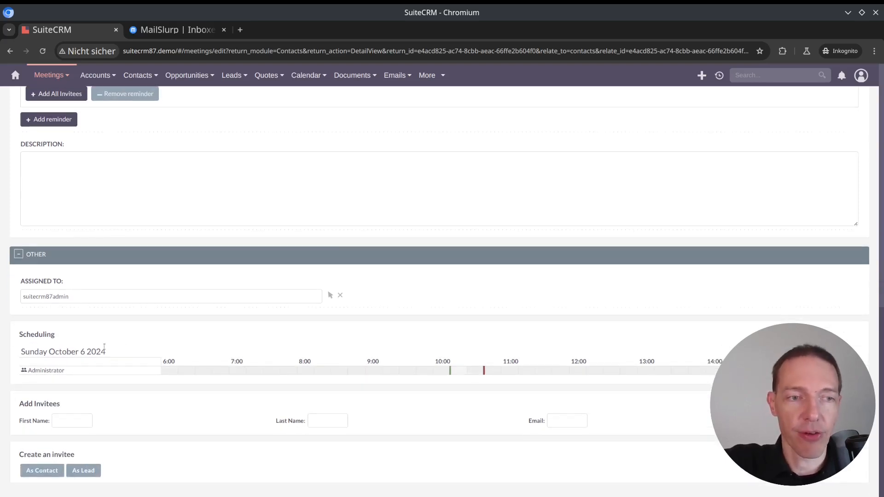
pyautogui.moveTo(52, 367)
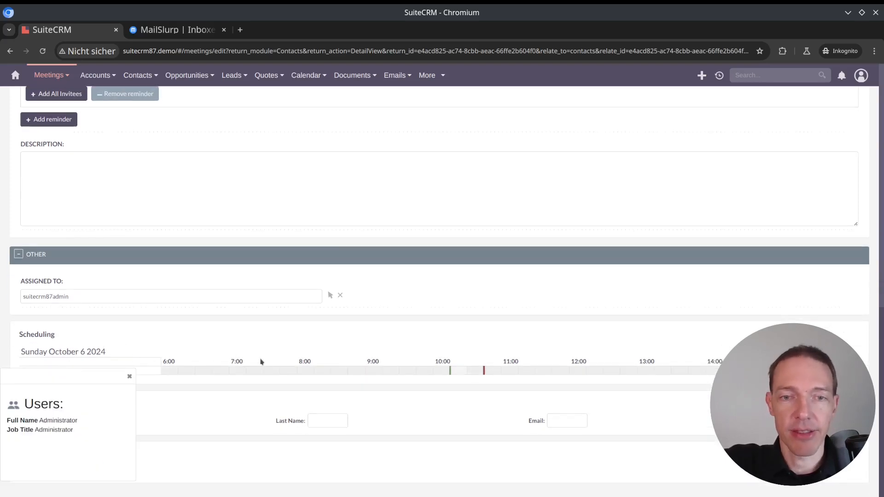
pyautogui.click(129, 376)
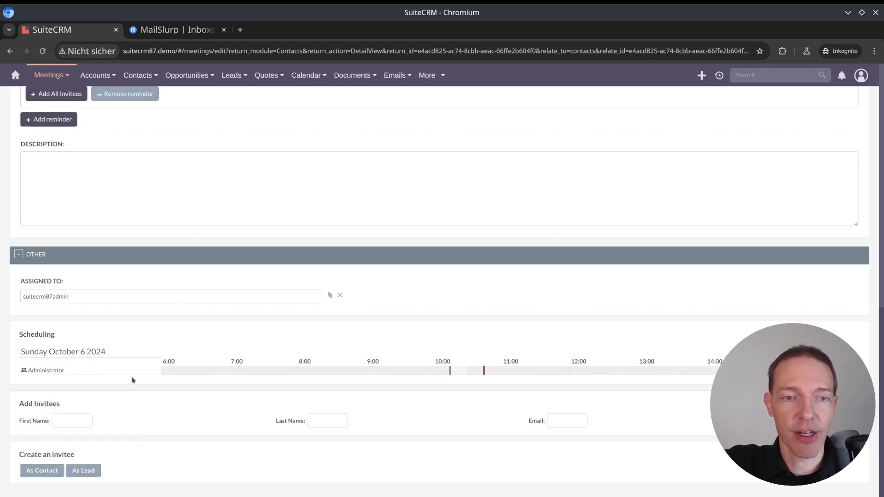
pyautogui.click(71, 420)
pyautogui.write('chri')
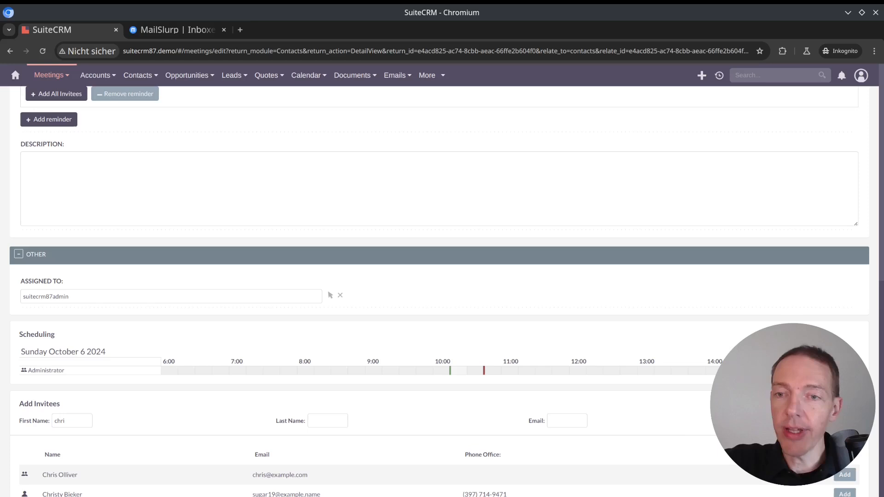
pyautogui.scroll(-3, 536, 419)
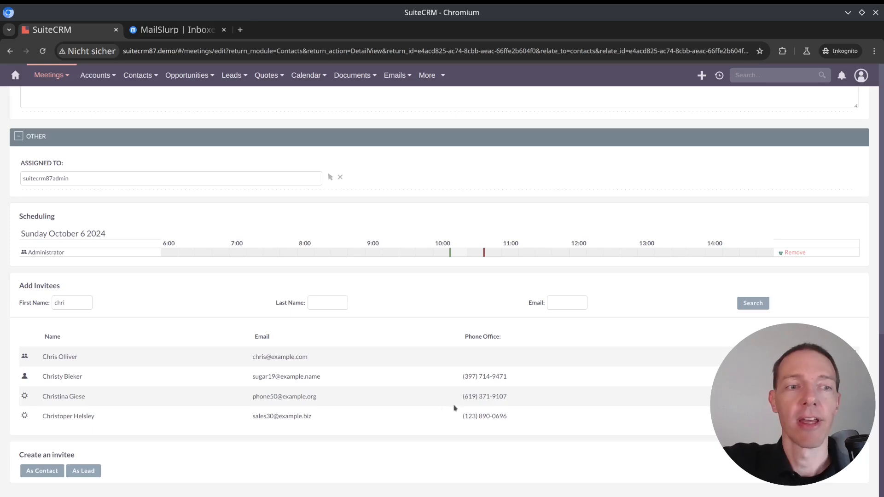
# Add the first user in the invitee search results to the meeting
pyautogui.moveTo(35, 359); pyautogui.dragTo(92, 362)
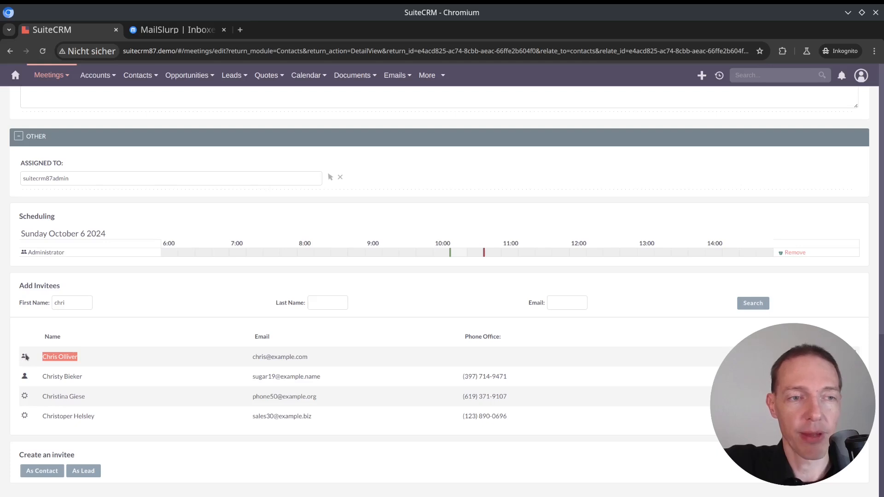
pyautogui.click(38, 378)
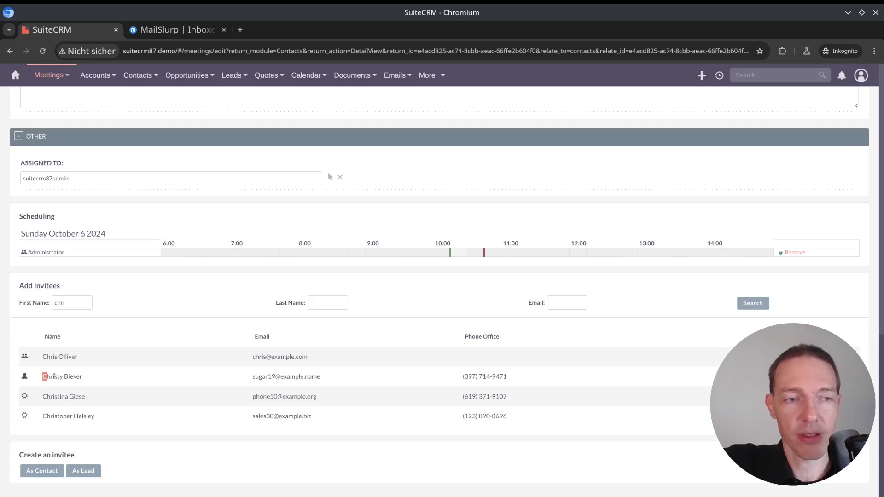
pyautogui.moveTo(24, 396); pyautogui.dragTo(20, 400)
pyautogui.click(93, 393)
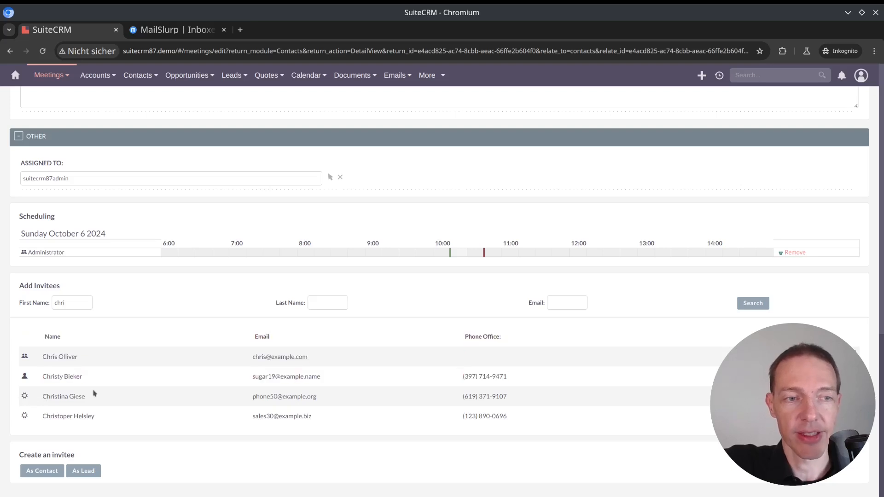
pyautogui.click(838, 357)
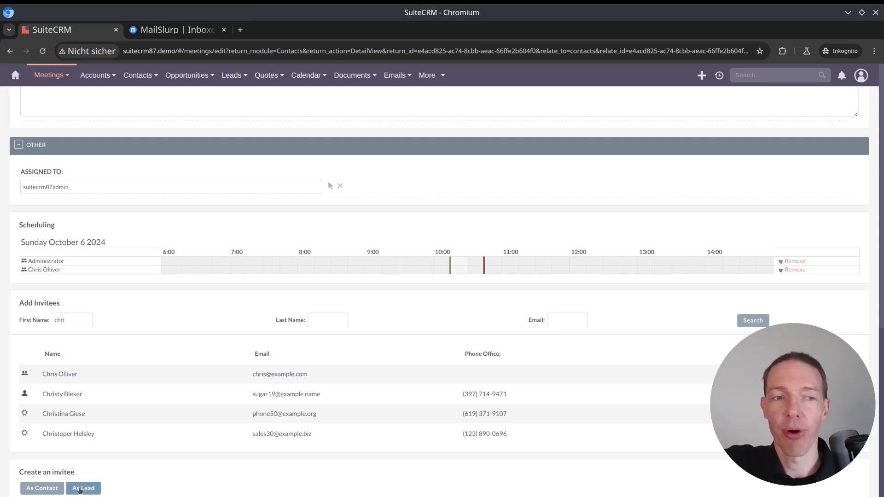
pyautogui.scroll(-1, 122, 459)
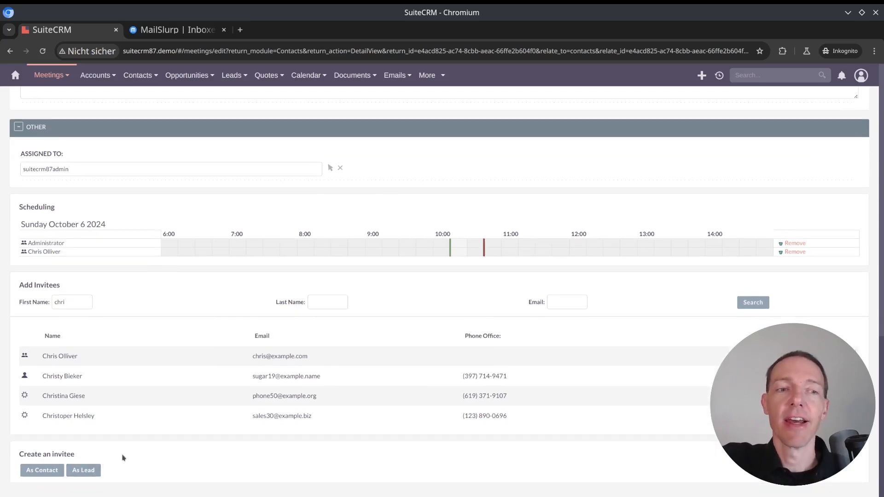
pyautogui.click(53, 468)
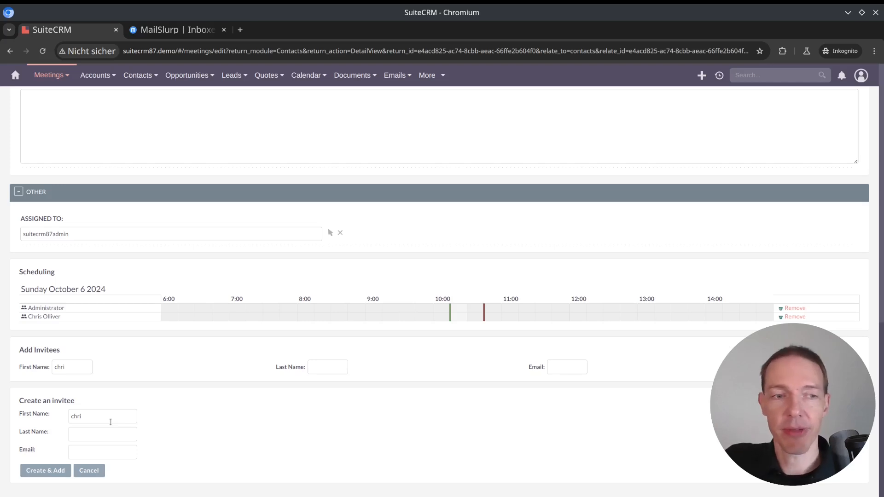
pyautogui.click(84, 471)
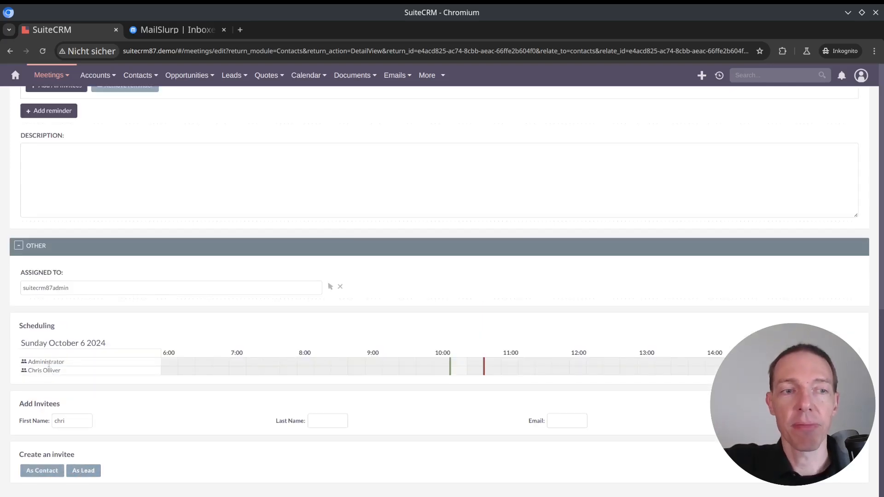
# Check the added user's details in the meeting's scheduling section and save the meeting
pyautogui.moveTo(68, 359)
pyautogui.click(148, 366)
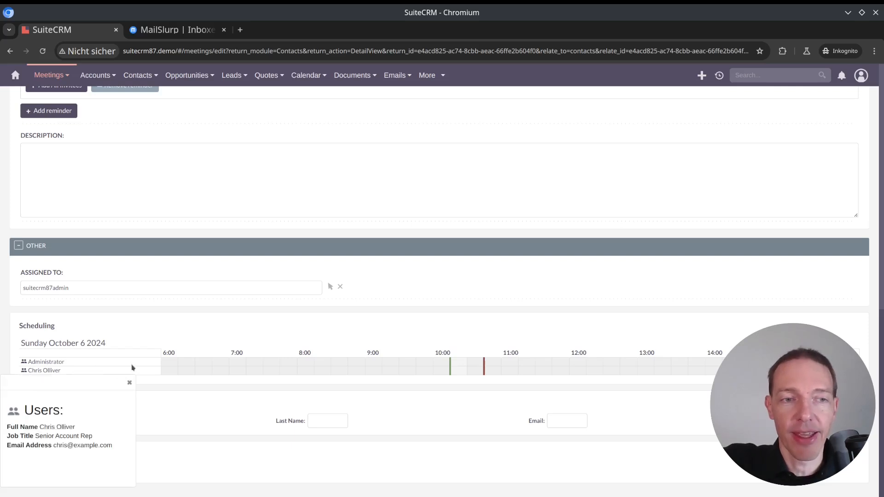
pyautogui.click(129, 384)
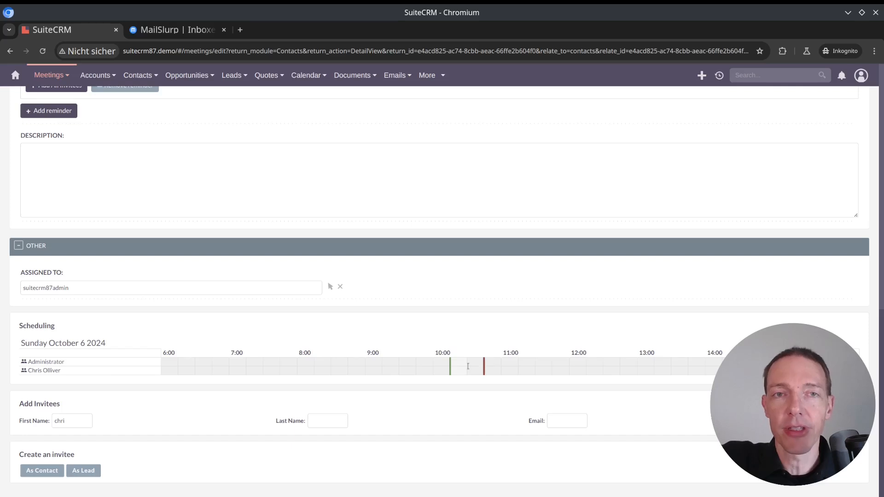
pyautogui.scroll(7, 467, 366)
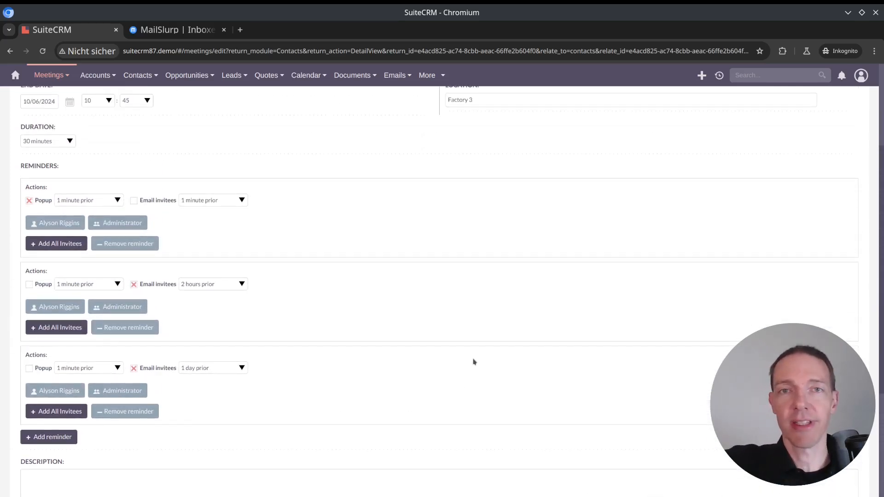
pyautogui.scroll(4, 473, 362)
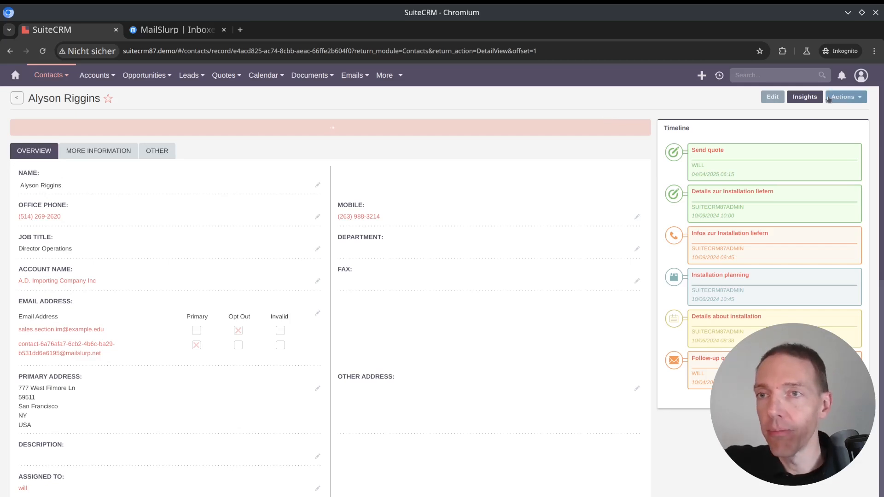
# Check the alert notifications and locate the "Installation planning" meeting in the contact's timeline
pyautogui.click(842, 75)
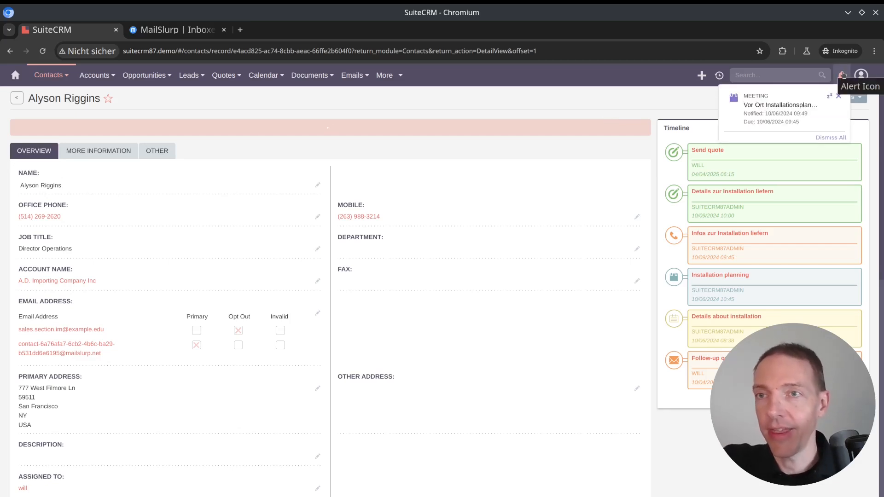
pyautogui.click(841, 75)
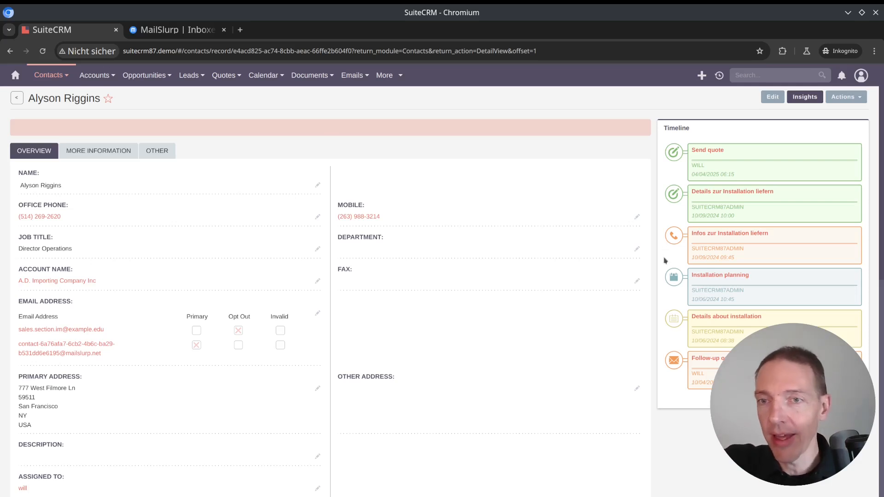
pyautogui.moveTo(663, 278); pyautogui.dragTo(688, 277)
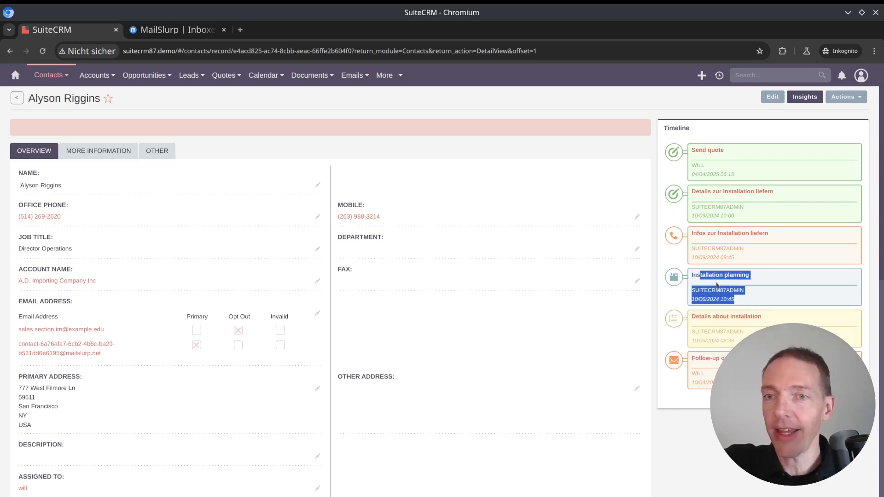
pyautogui.click(690, 277)
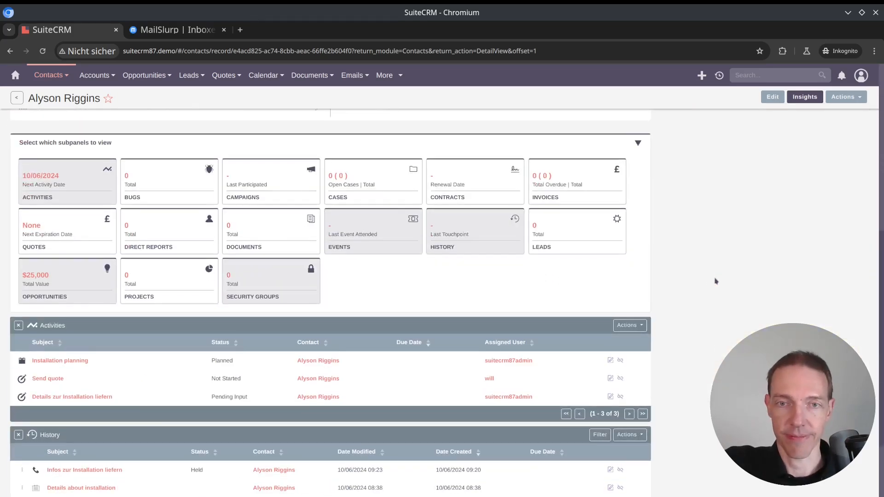
# Open the "Installation planning" meeting from the contact's activities in a separate tab and review its details, reminders and related contacts
pyautogui.scroll(-2, 714, 278)
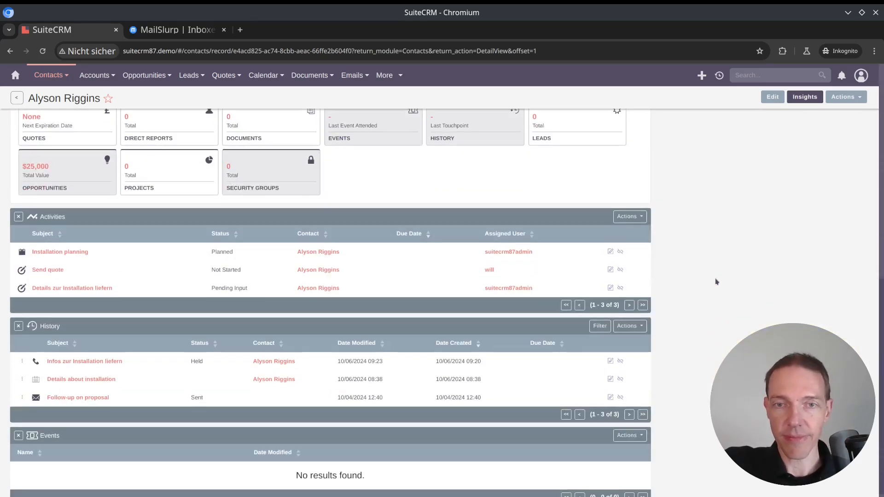
pyautogui.middleClick(76, 252)
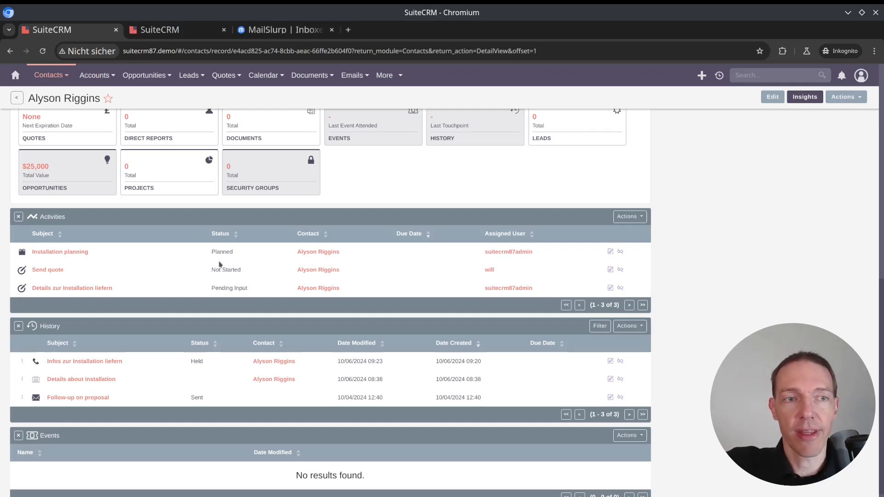
pyautogui.hotkey('ctrl', 'Tab')
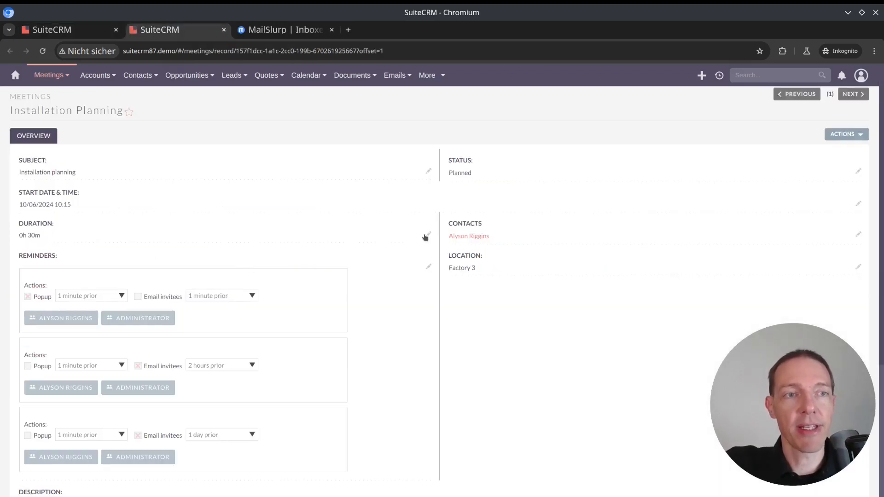
pyautogui.scroll(-5, 74, 204)
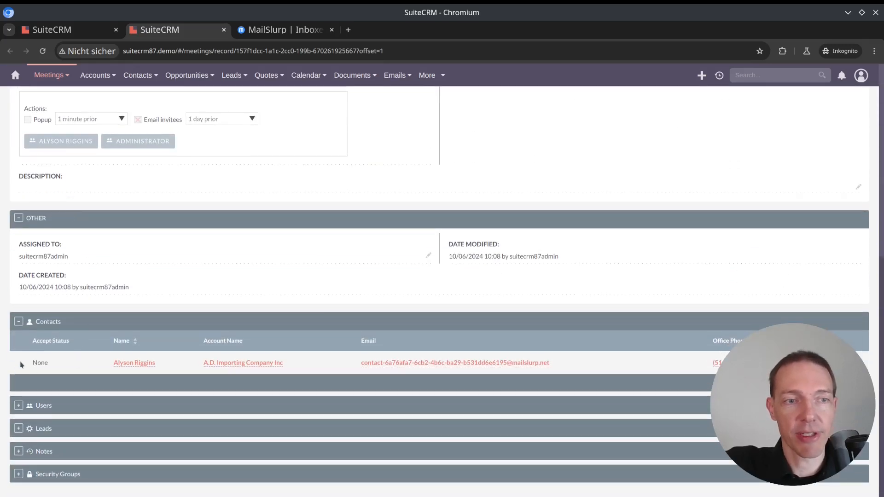
pyautogui.scroll(5, 116, 327)
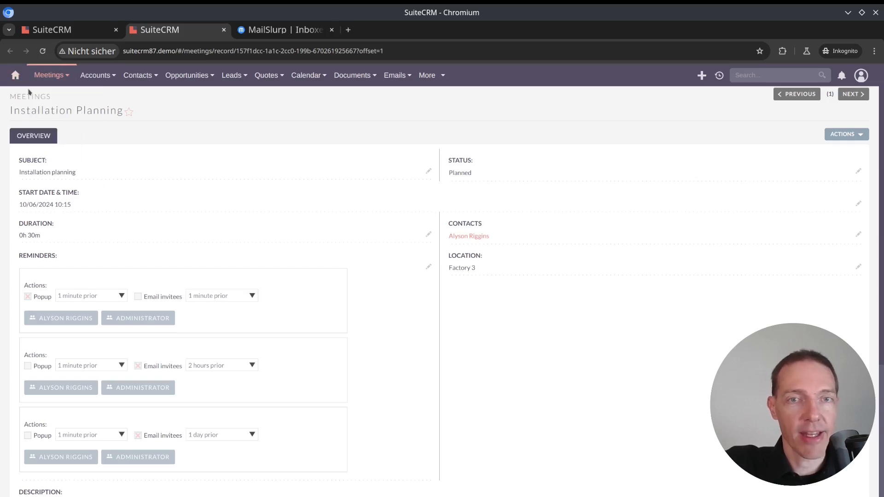
pyautogui.scroll(-5, 245, 139)
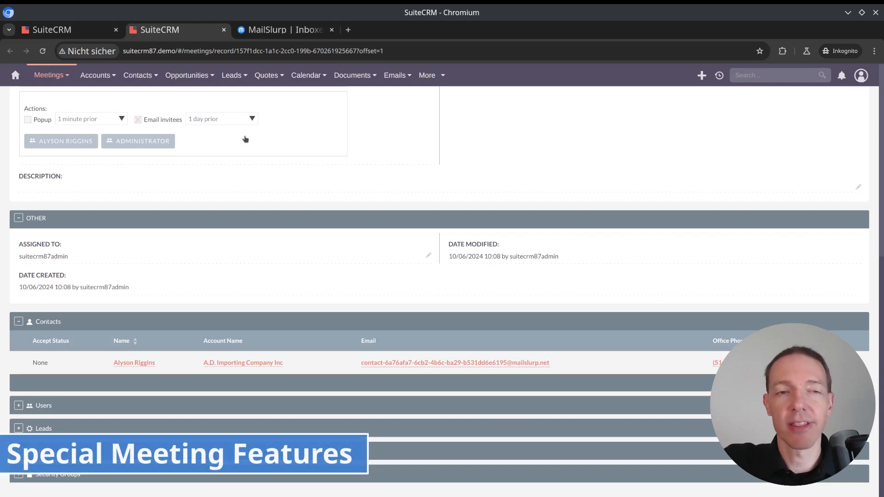
# Return to the contact's record and review its email addresses and activities
pyautogui.hotkey('ctrl', 'shift', 'Tab')
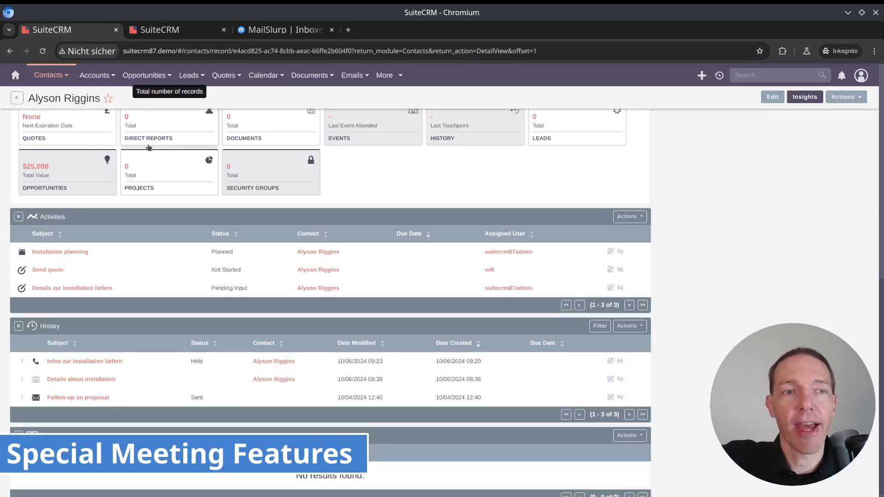
pyautogui.scroll(7, 142, 229)
pyautogui.scroll(1, 142, 229)
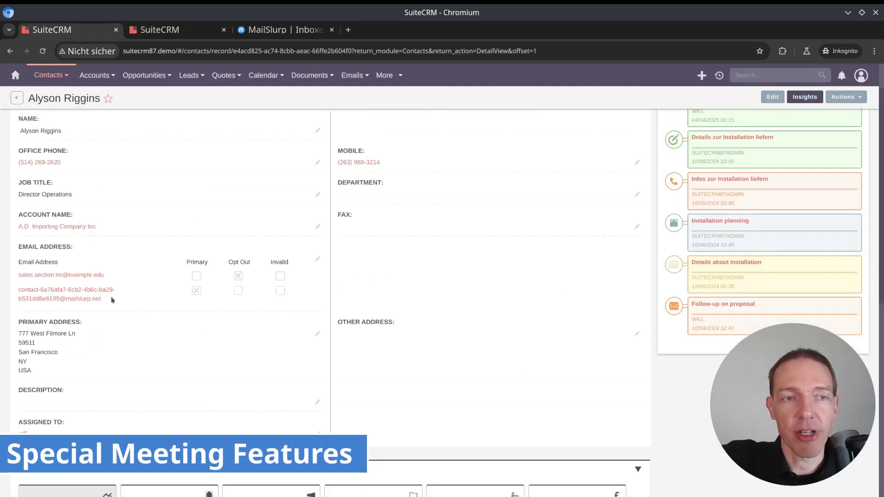
pyautogui.scroll(-8, 146, 263)
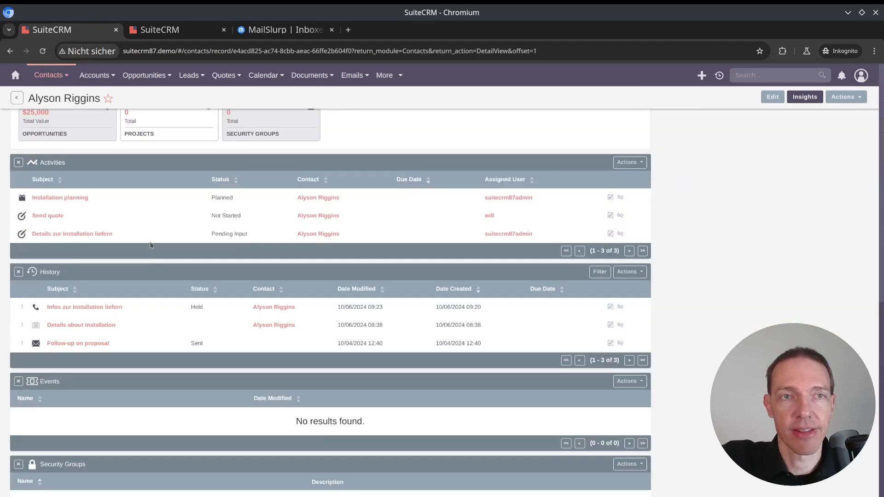
# Switch to MailSlurp and open the newest "Meeting Reminder - Installation planning" email among the inbound emails to examine its subject
pyautogui.hotkey('ctrl', 'Tab')
pyautogui.hotkey('ctrl', 'Tab')
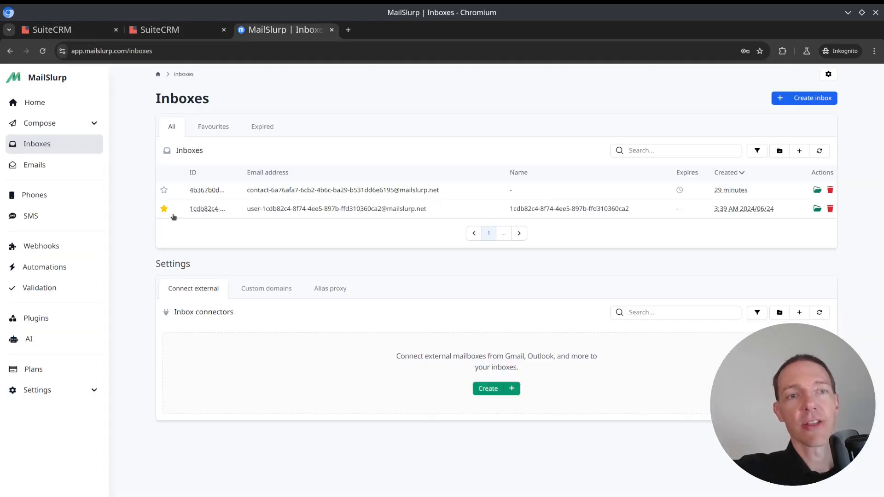
pyautogui.click(58, 171)
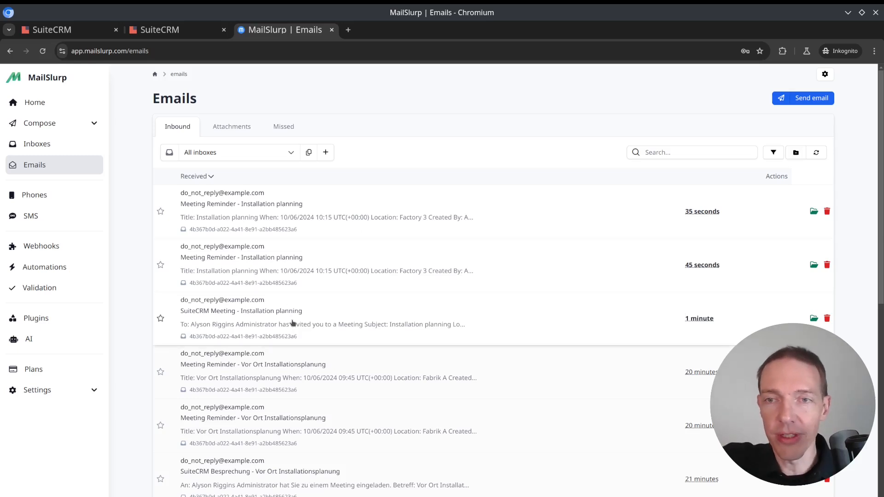
pyautogui.click(330, 217)
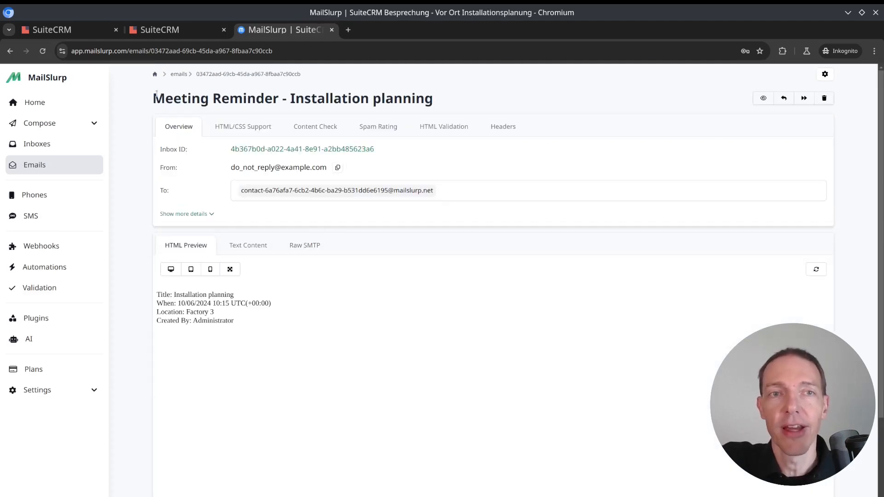
pyautogui.moveTo(156, 95); pyautogui.dragTo(454, 101)
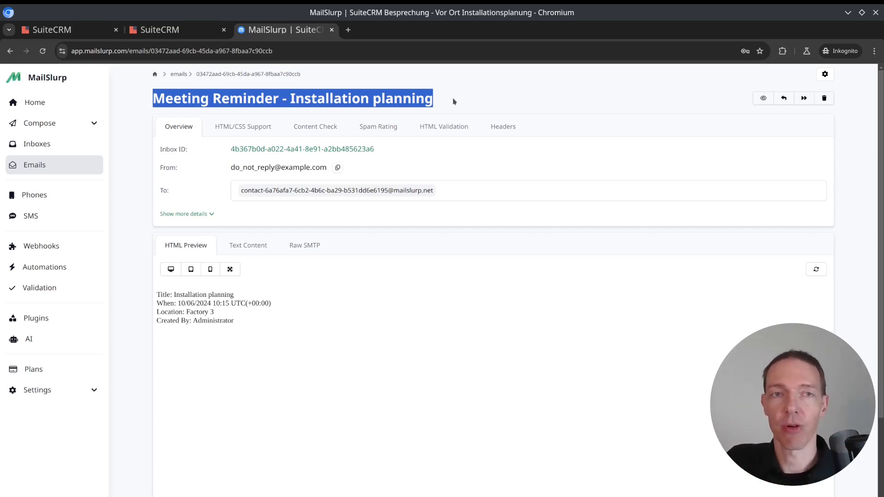
# Return to the email list, open the "SuiteCRM Meeting - Installation planning" invitation and examine its location and start and end dates
pyautogui.click(485, 97)
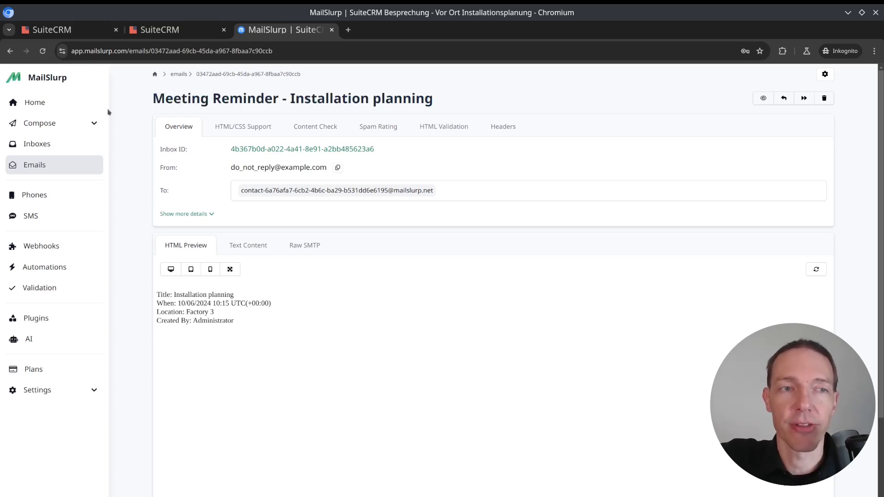
pyautogui.click(37, 167)
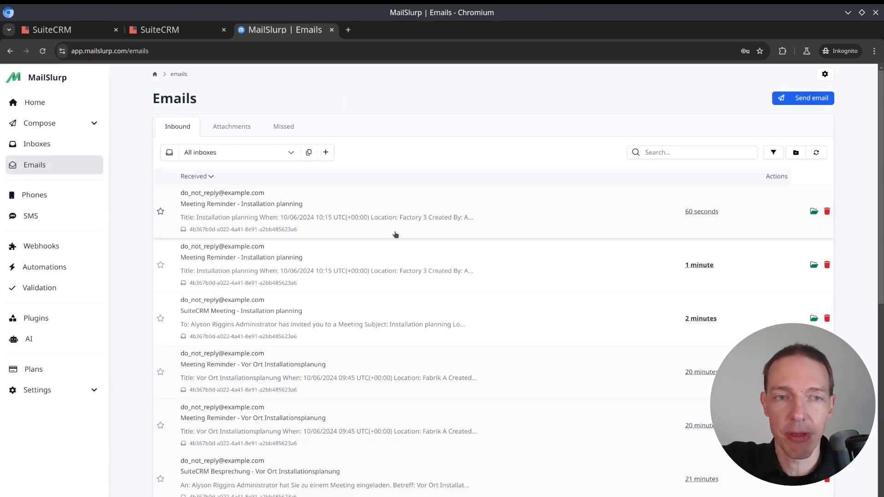
pyautogui.click(338, 312)
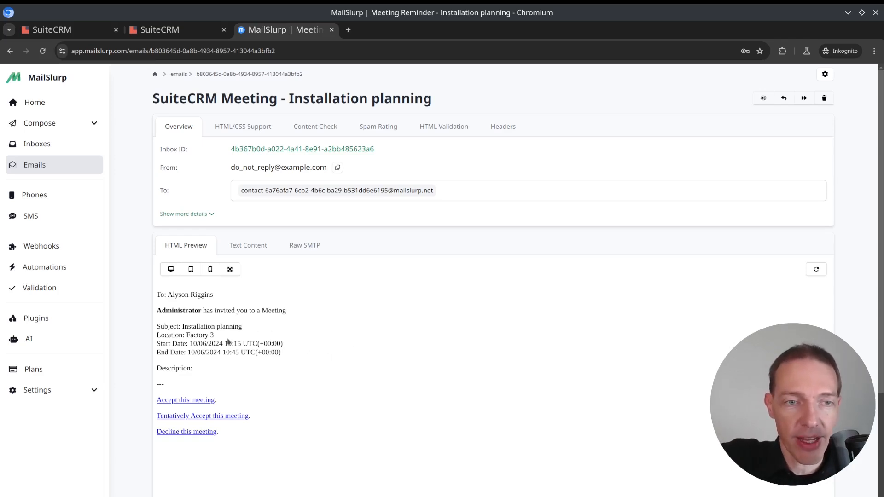
pyautogui.moveTo(228, 339); pyautogui.dragTo(345, 365)
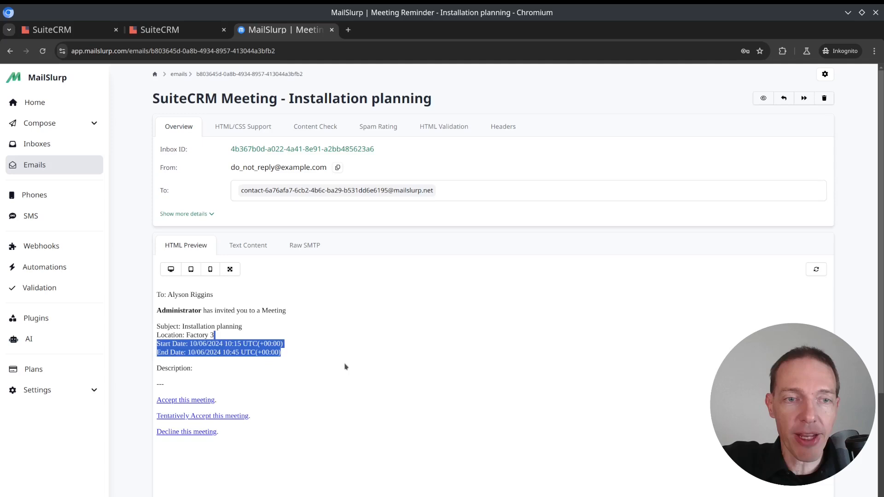
pyautogui.click(345, 366)
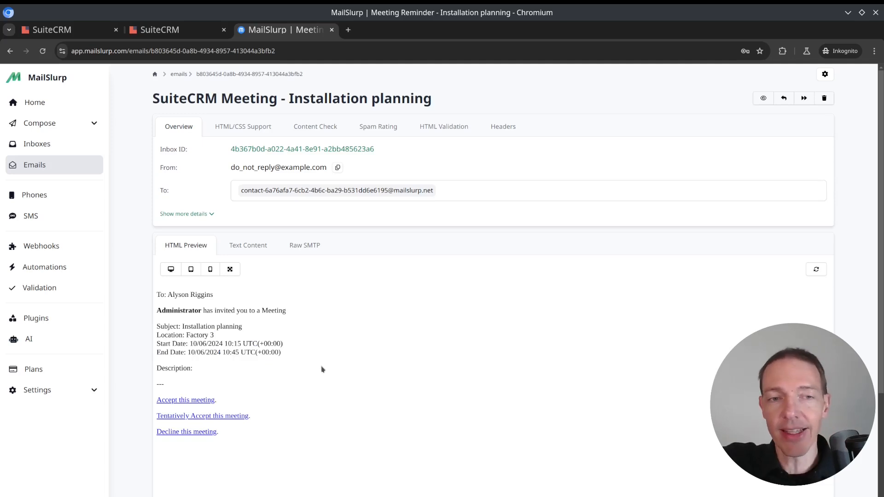
# Tentatively accept the meeting from the invitation email in a separate tab and check the status on the response page
pyautogui.middleClick(207, 416)
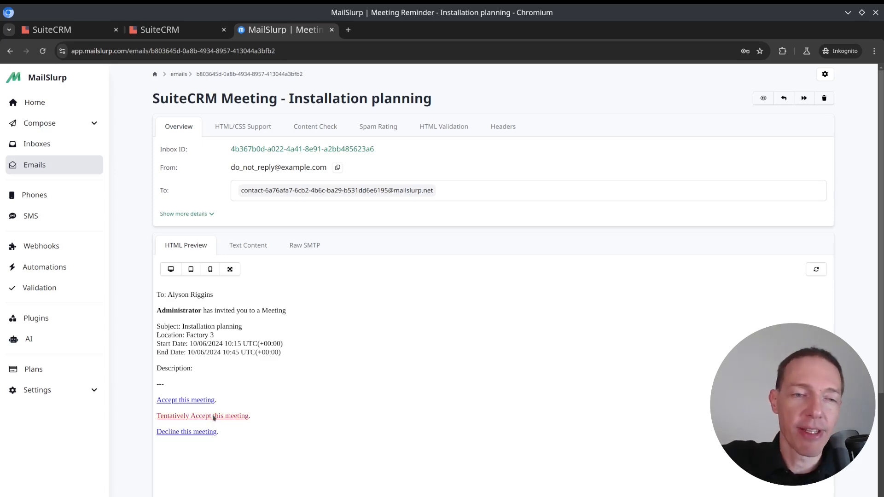
pyautogui.rightClick(214, 416)
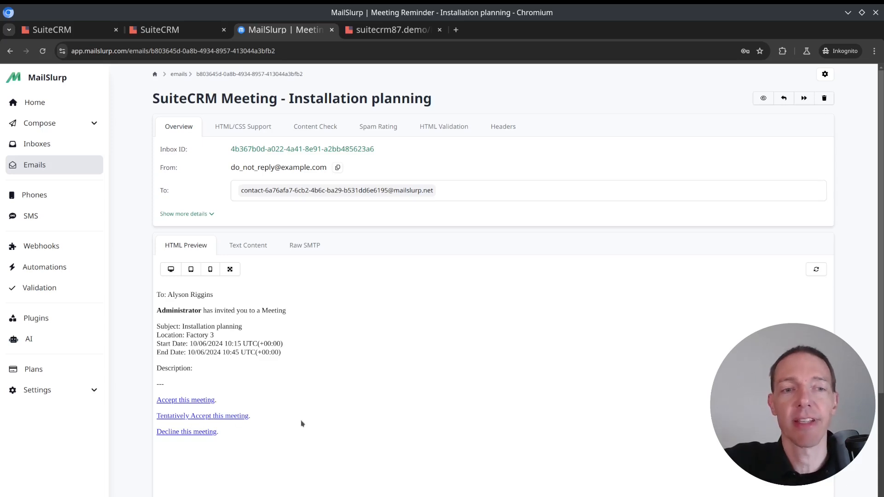
pyautogui.hotkey('ctrl', 'Tab')
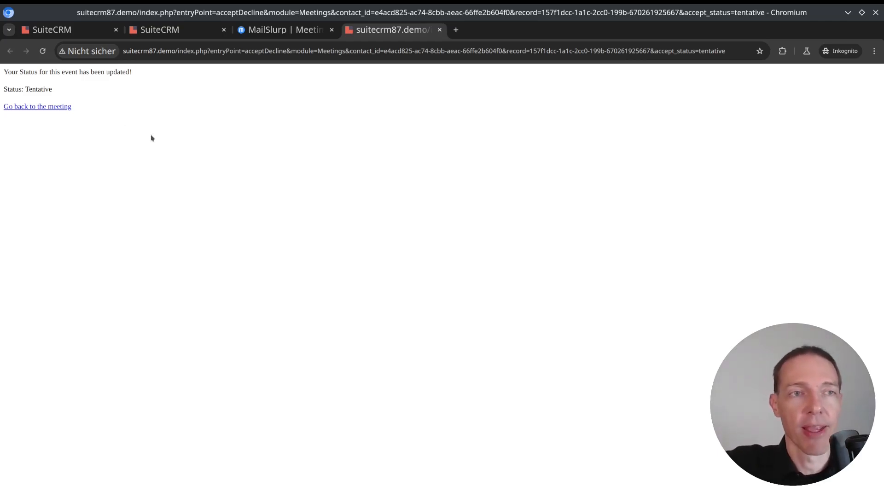
pyautogui.moveTo(18, 86); pyautogui.dragTo(98, 93)
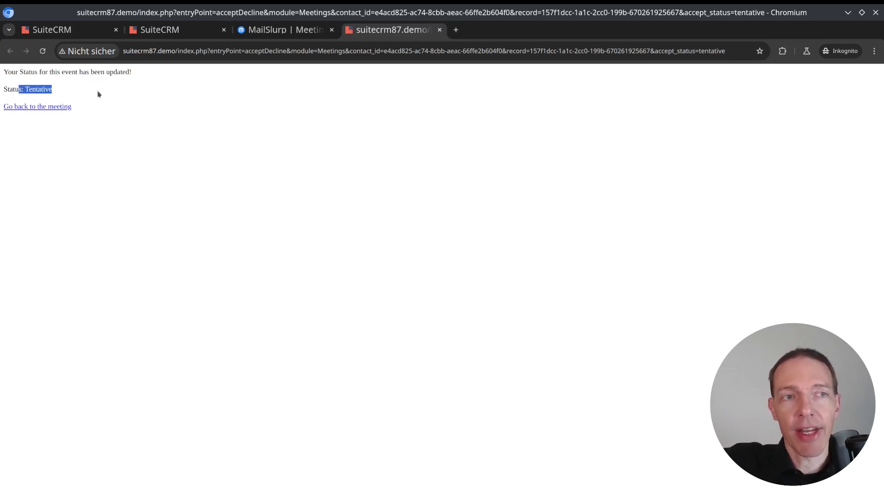
pyautogui.click(99, 93)
# Switch to the SuiteCRM meeting record, reload it and check the contact's accept status after the tentative response
pyautogui.click(182, 30)
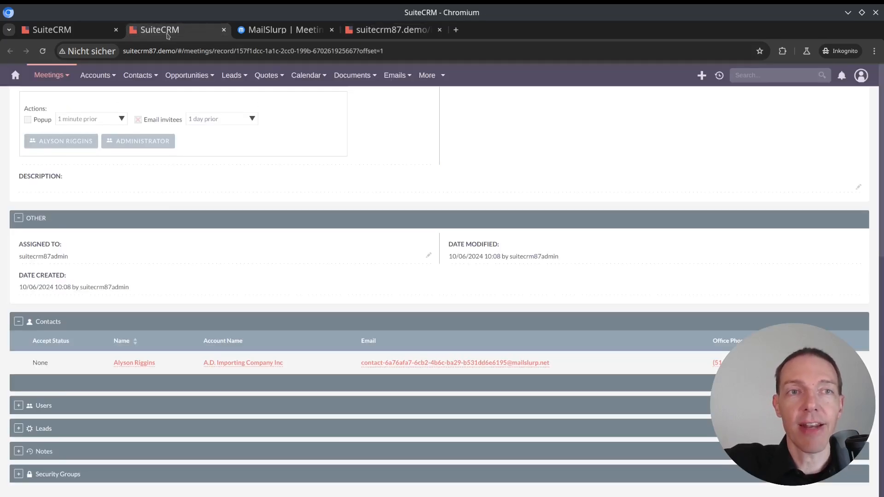
pyautogui.moveTo(35, 363); pyautogui.dragTo(59, 363)
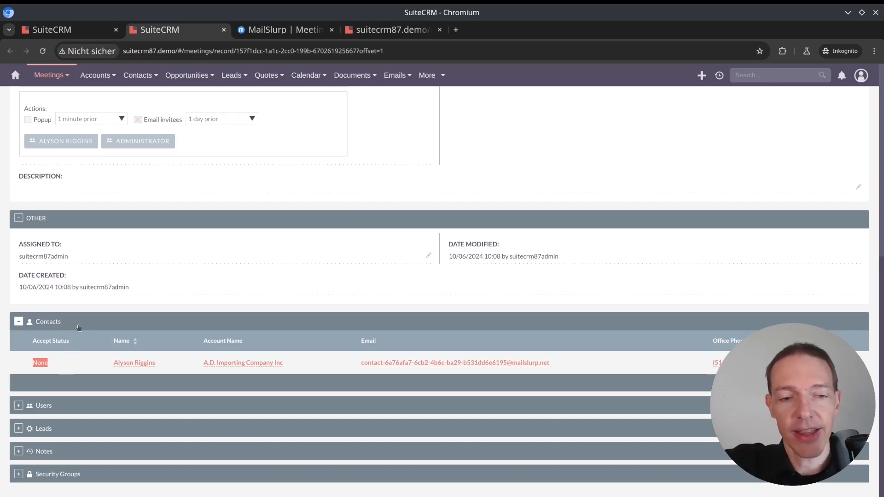
pyautogui.press('F5')
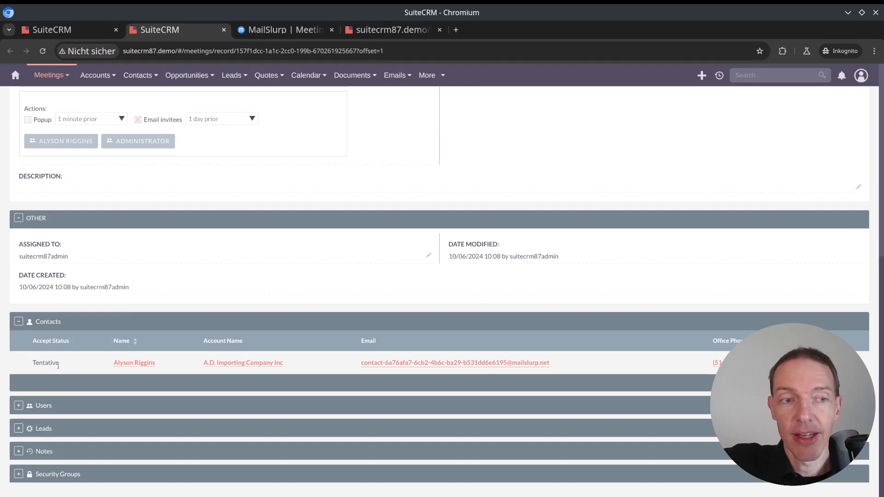
pyautogui.moveTo(59, 363); pyautogui.dragTo(25, 367)
pyautogui.click(24, 367)
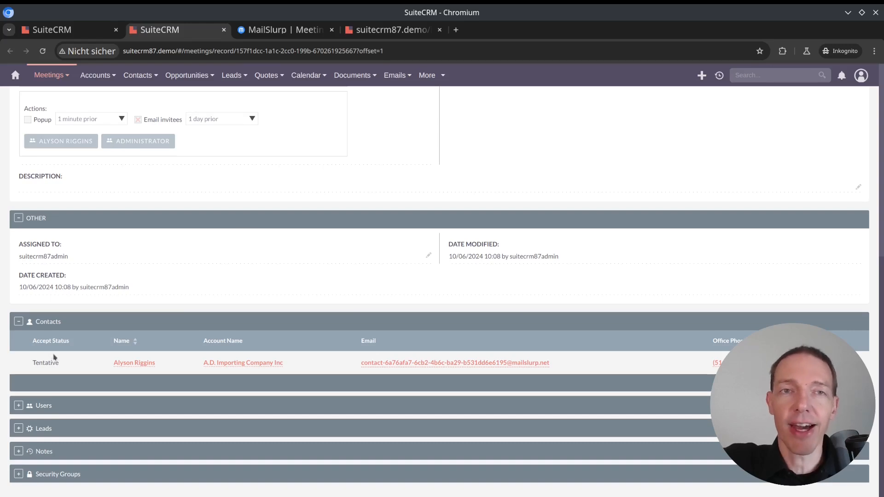
# Close the tentative response page, accept the meeting from the MailSlurp invitation in a separate tab, and close the new response page
pyautogui.hotkey('ctrl', 'Tab')
pyautogui.hotkey('ctrl', 'Tab')
pyautogui.hotkey('ctrl', 'w')
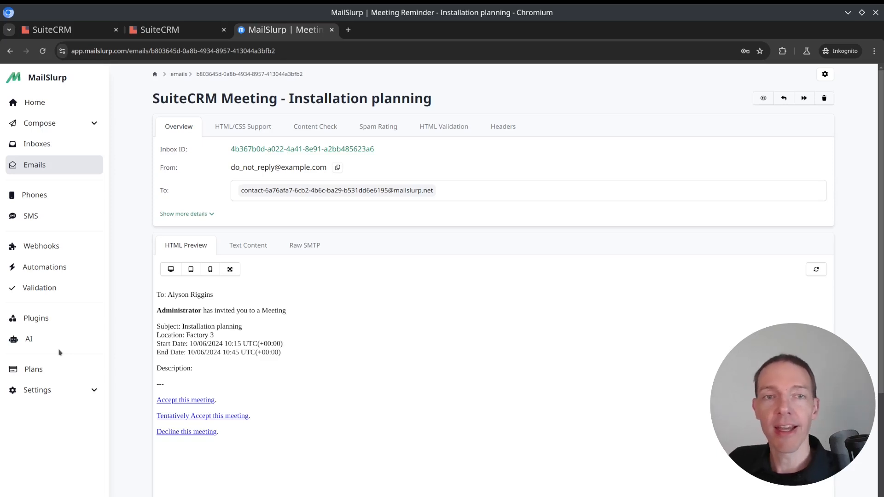
pyautogui.rightClick(198, 403)
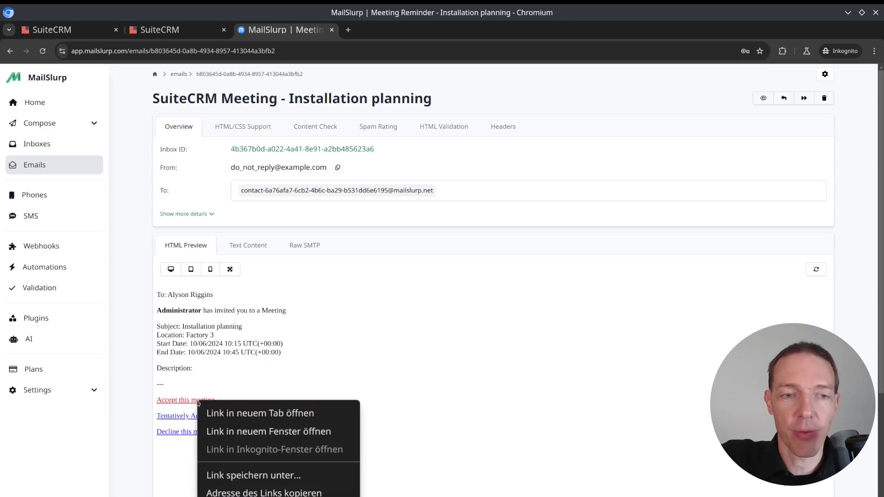
pyautogui.click(239, 414)
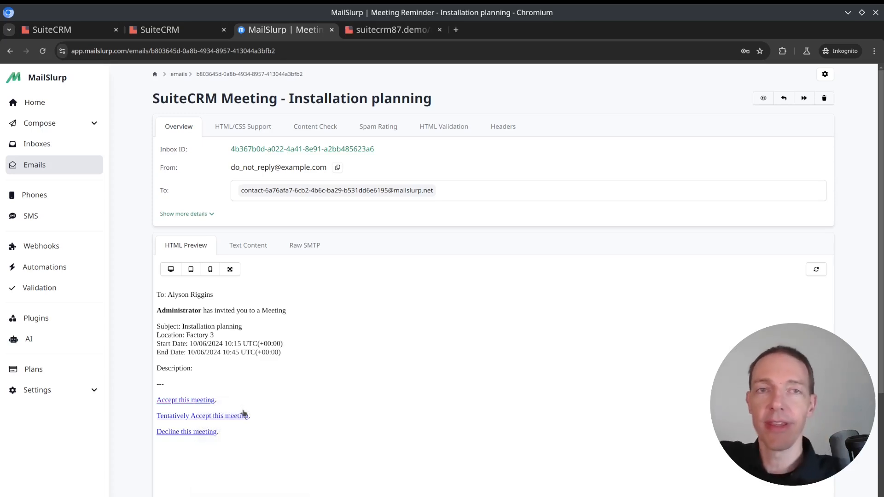
pyautogui.click(376, 33)
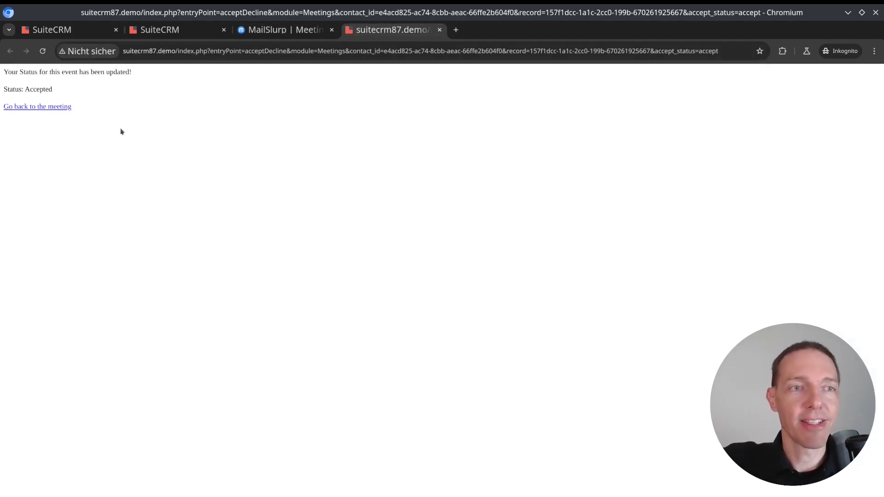
pyautogui.moveTo(52, 90); pyautogui.dragTo(2, 91)
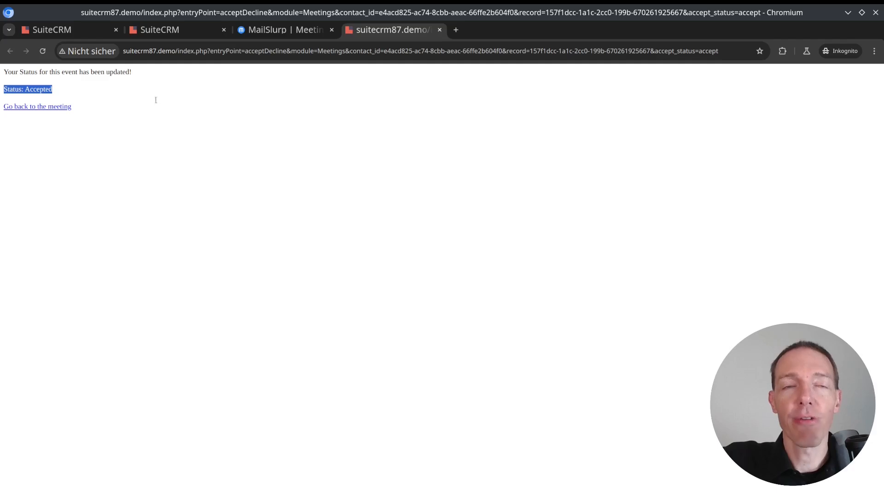
pyautogui.hotkey('ctrl', 'w')
# Go back to the SuiteCRM meeting record, reload it and verify the invited contact's accept status following the acceptance
pyautogui.hotkey('ctrl', 'shift', 'Tab')
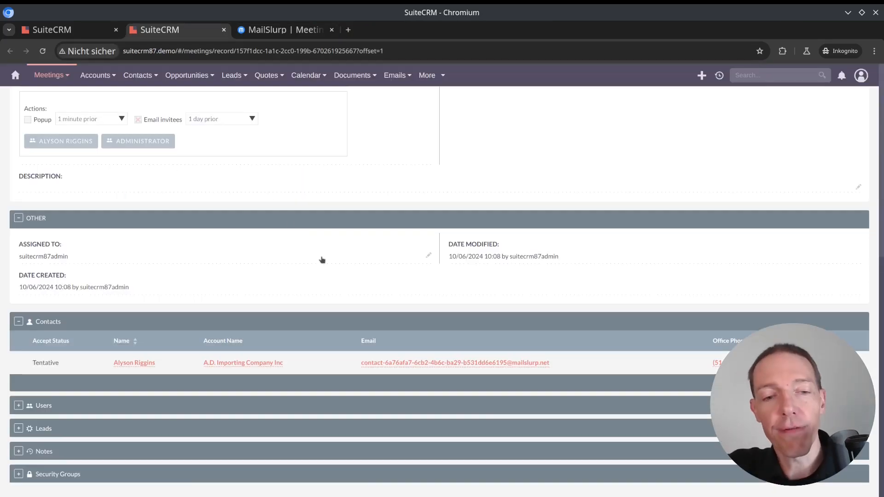
pyautogui.press('F5')
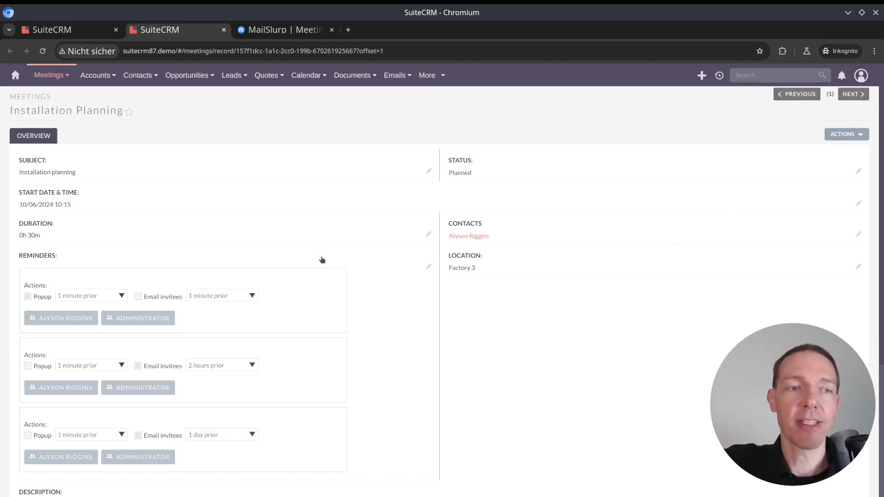
pyautogui.scroll(-6, 322, 260)
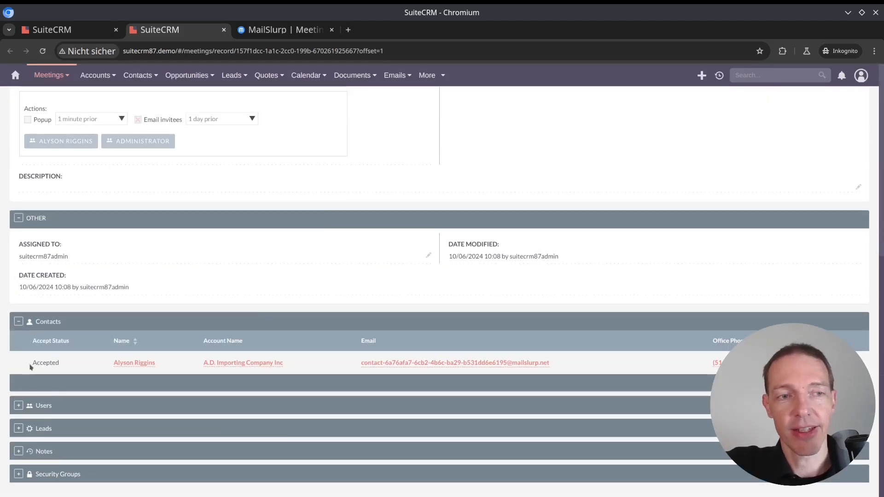
pyautogui.moveTo(31, 366); pyautogui.dragTo(72, 363)
pyautogui.click(73, 363)
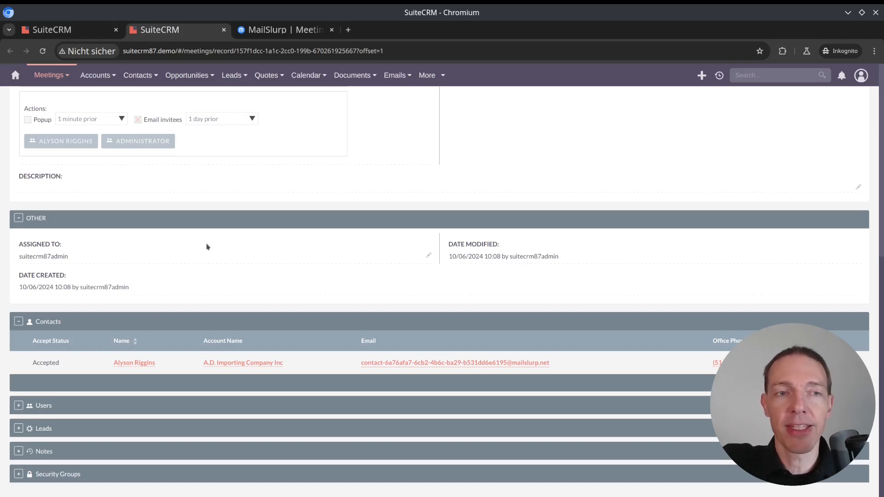
# Edit the "Installation planning" meeting, set its status to Held and save it
pyautogui.scroll(2, 207, 246)
pyautogui.scroll(6, 207, 246)
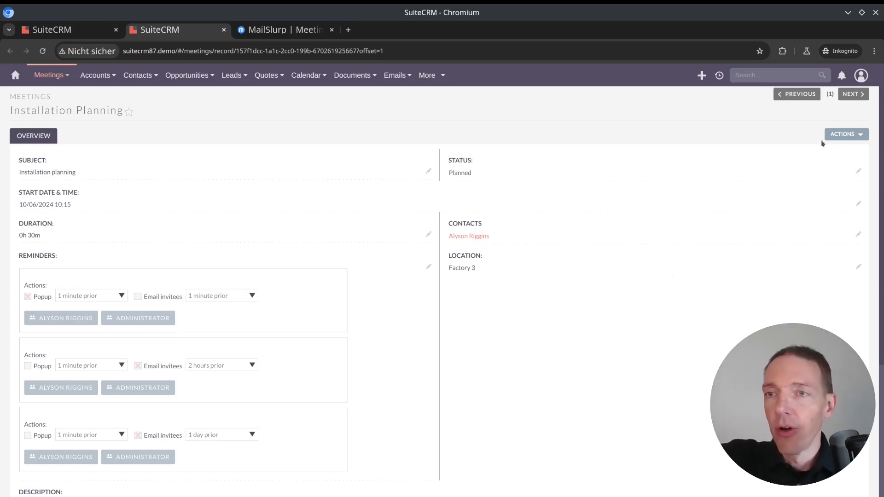
pyautogui.click(856, 135)
pyautogui.click(834, 150)
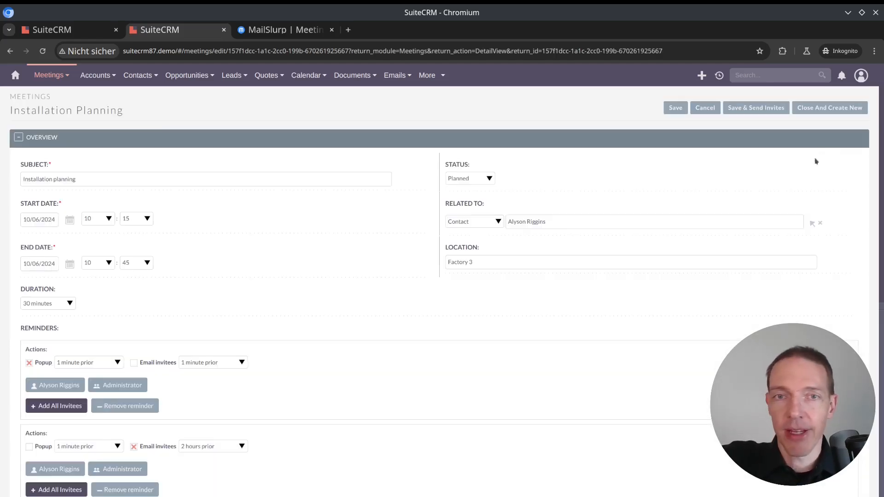
pyautogui.click(486, 179)
pyautogui.click(462, 201)
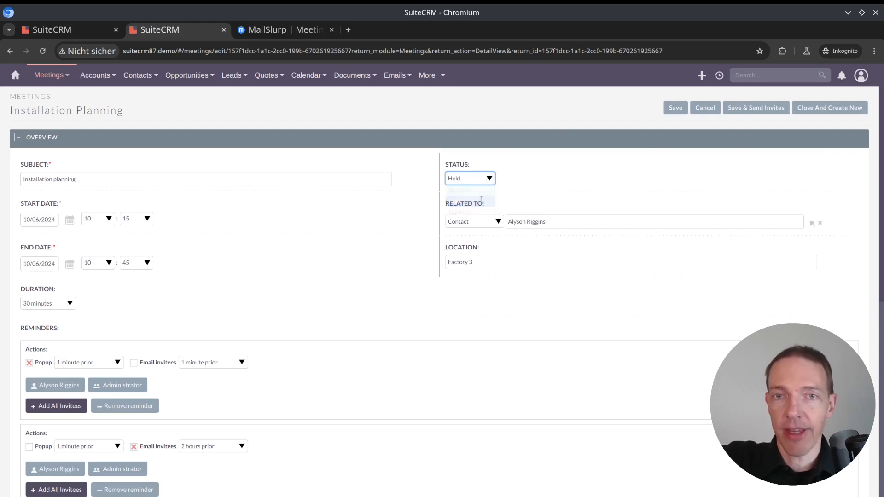
pyautogui.click(675, 107)
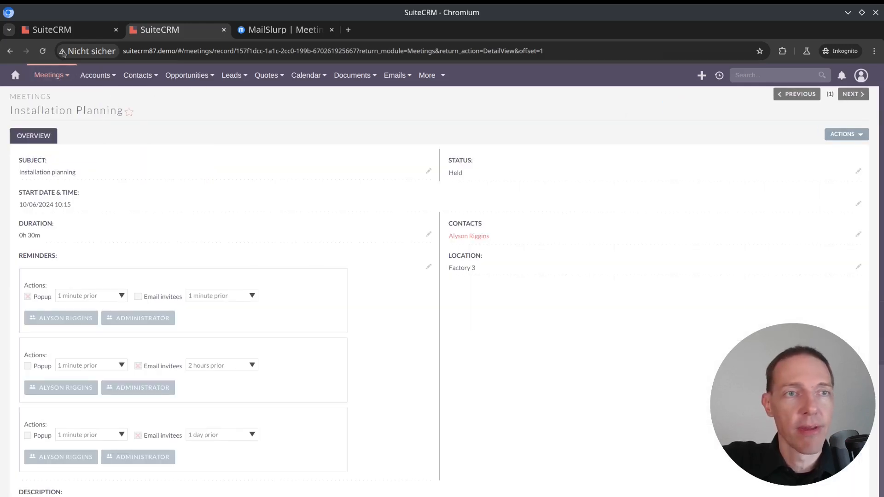
# Return to the contact's record and check the "Installation planning" meeting's entry and status in the history
pyautogui.click(67, 30)
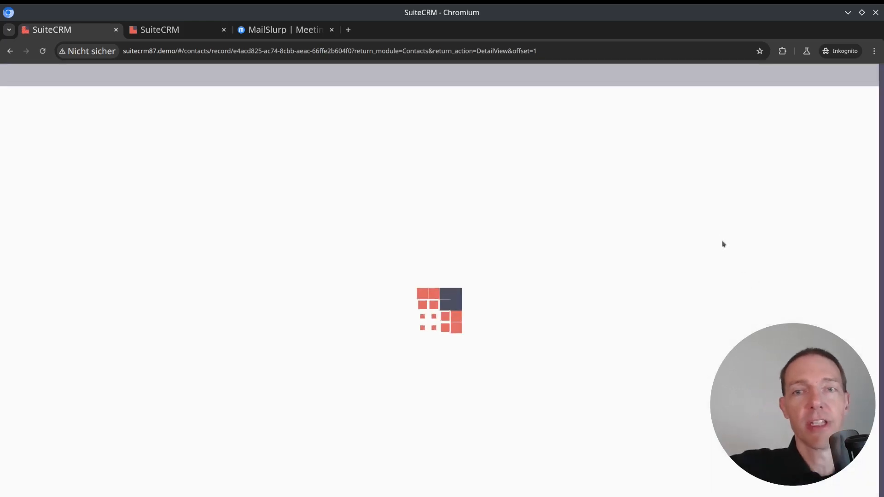
pyautogui.scroll(-6, 694, 246)
pyautogui.scroll(-5, 676, 248)
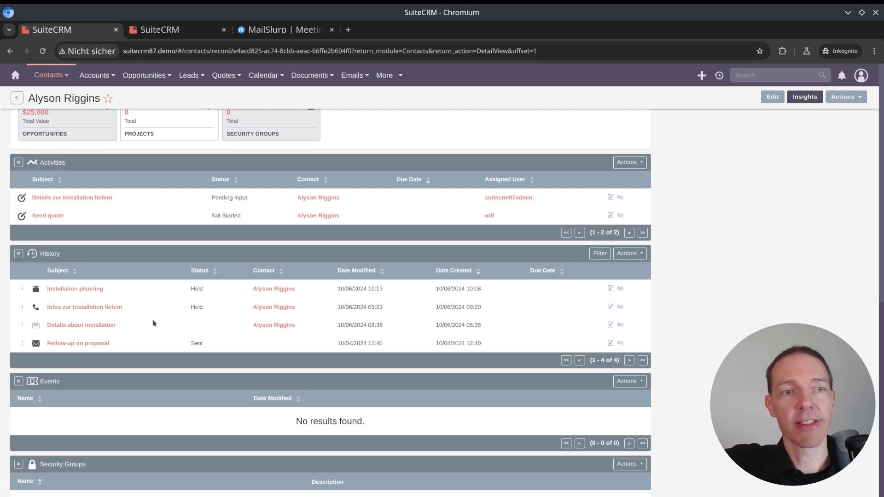
pyautogui.moveTo(133, 289); pyautogui.dragTo(40, 294)
pyautogui.click(142, 287)
pyautogui.doubleClick(228, 292)
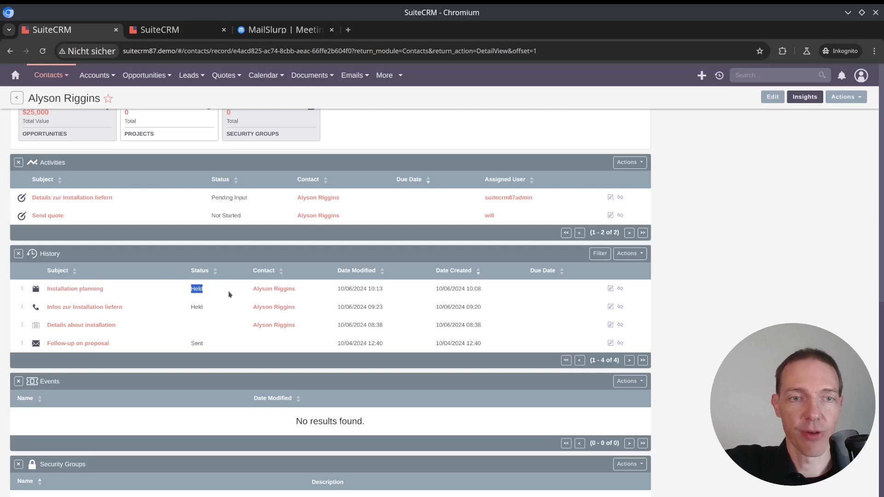
pyautogui.click(230, 294)
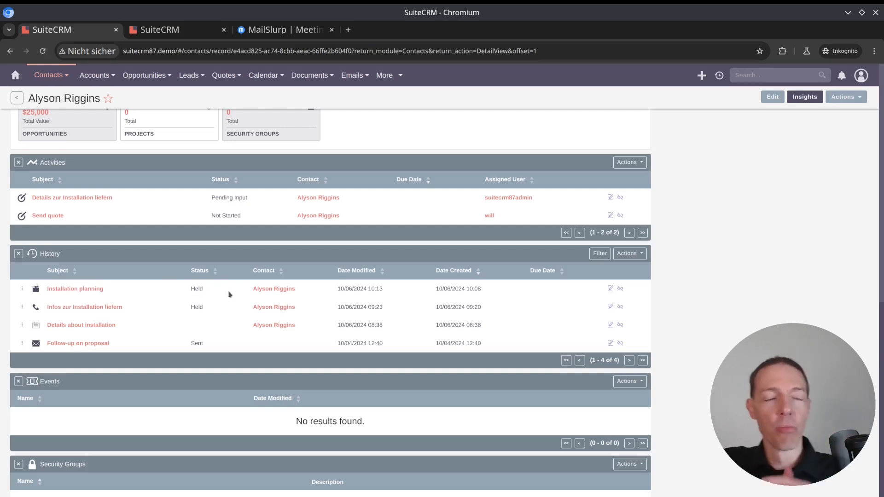